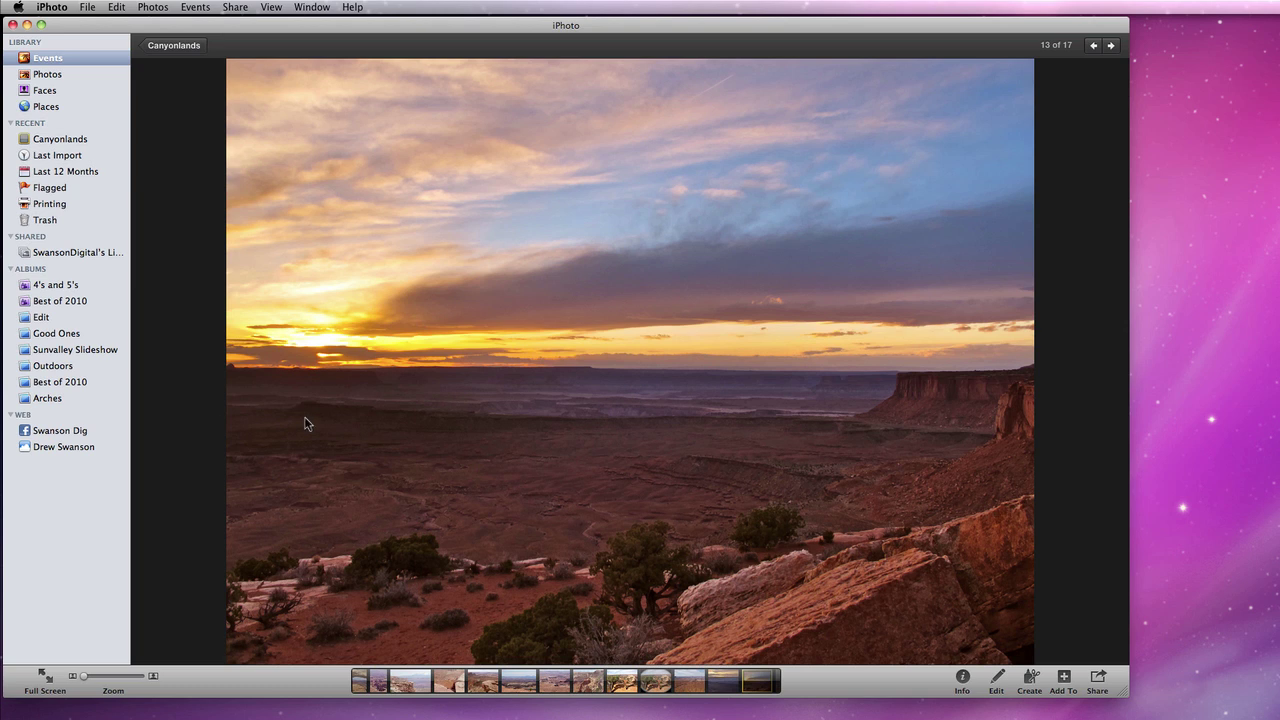
Print the sunset photo, comparing Contact Sheet, Simple Border and Double Mat before choosing Simple Mat.
{"action": "left_click", "coordinate": [88, 7]}
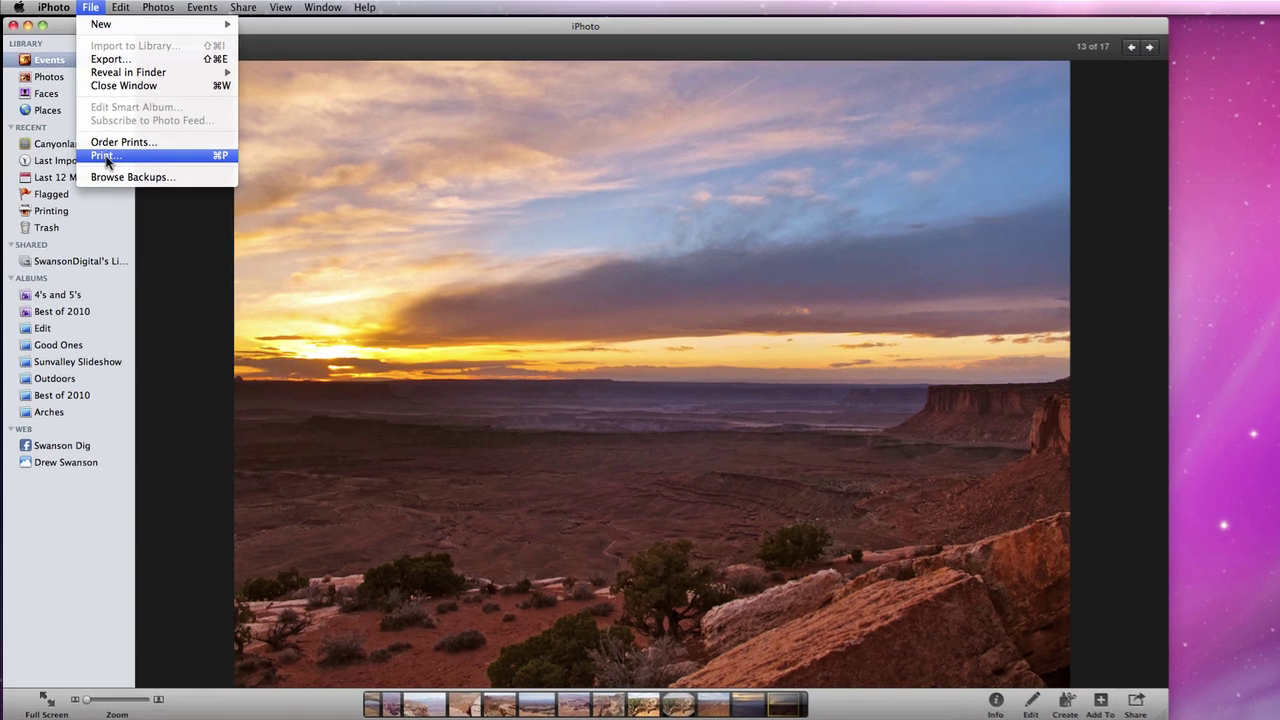
{"action": "left_click", "coordinate": [103, 152]}
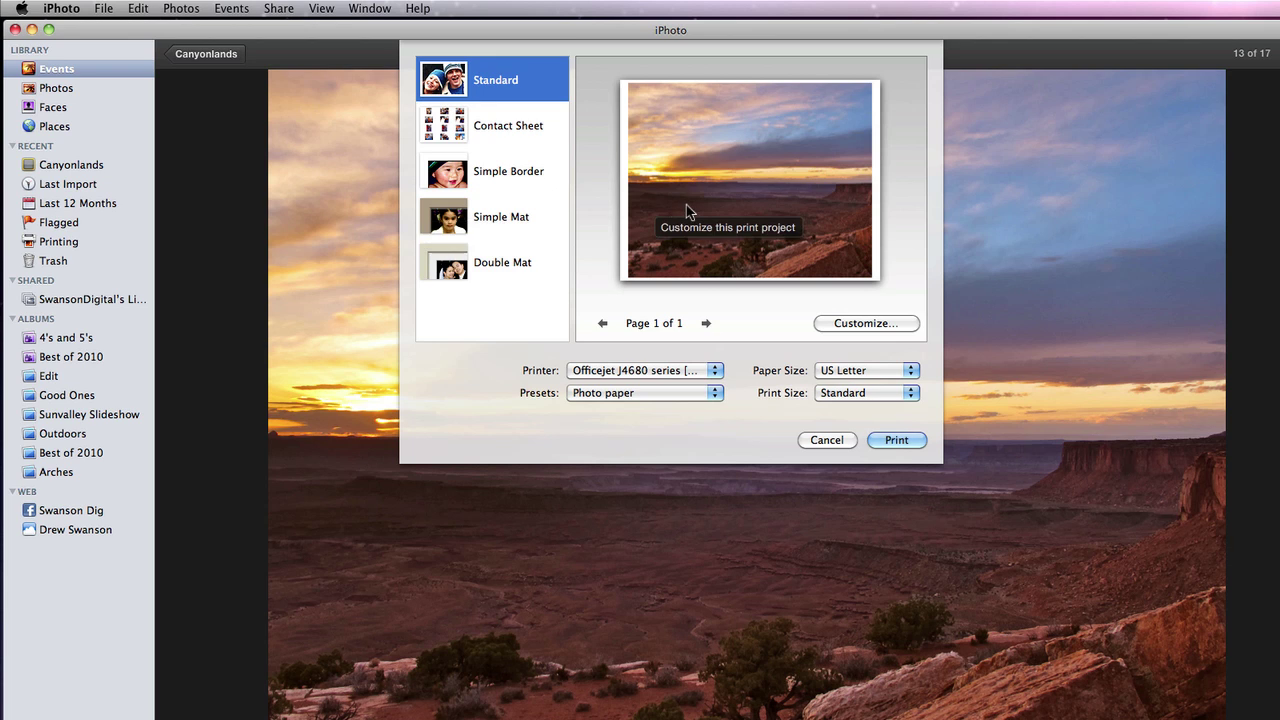
{"action": "left_click", "coordinate": [434, 136]}
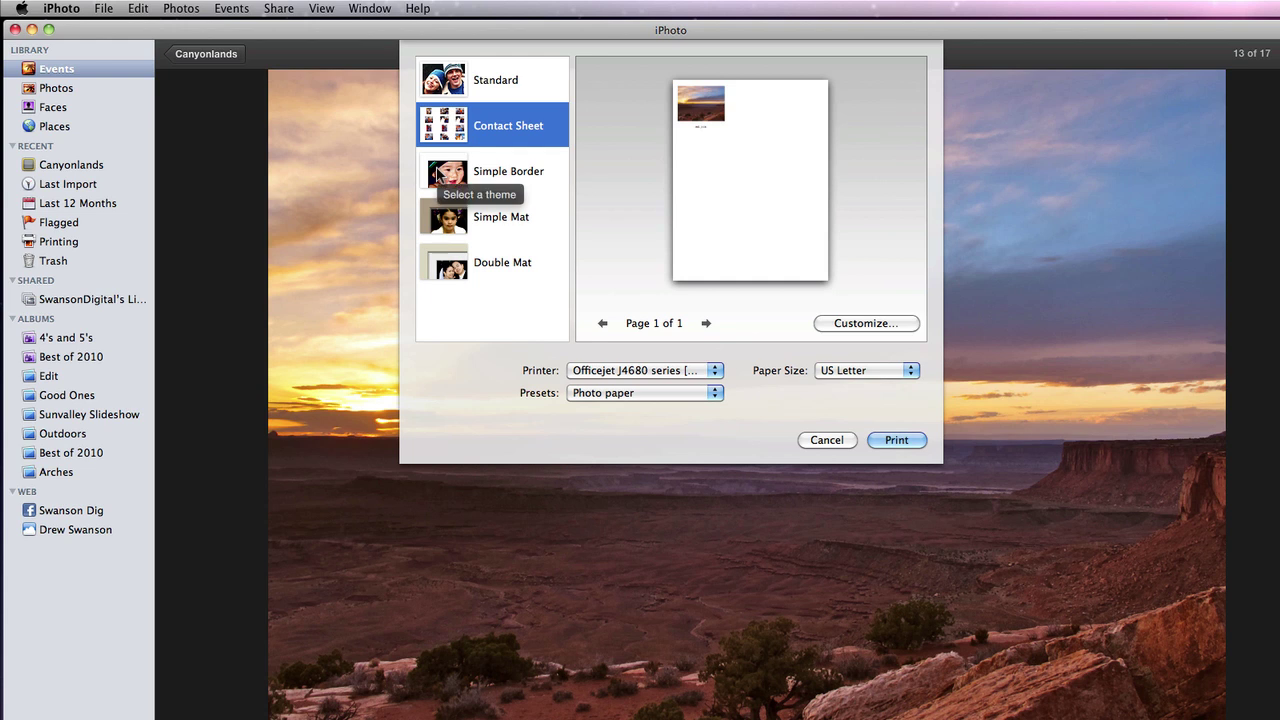
{"action": "left_click", "coordinate": [438, 176]}
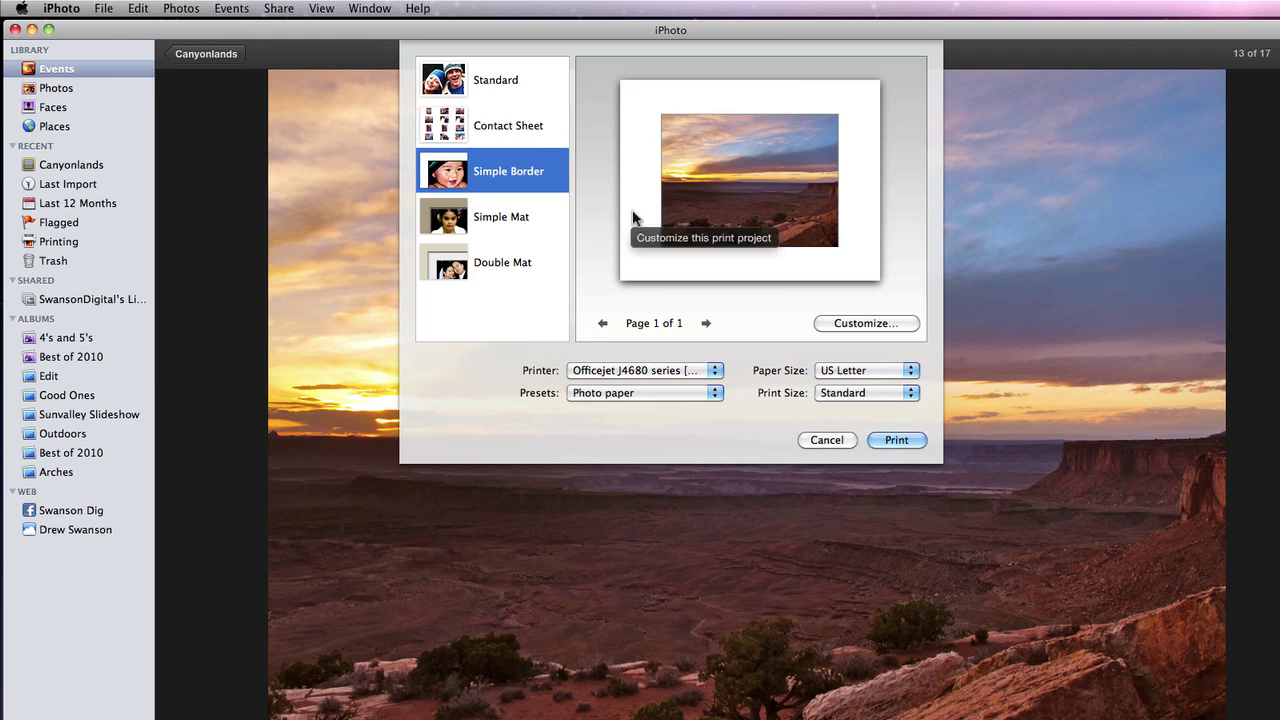
{"action": "left_click", "coordinate": [437, 219]}
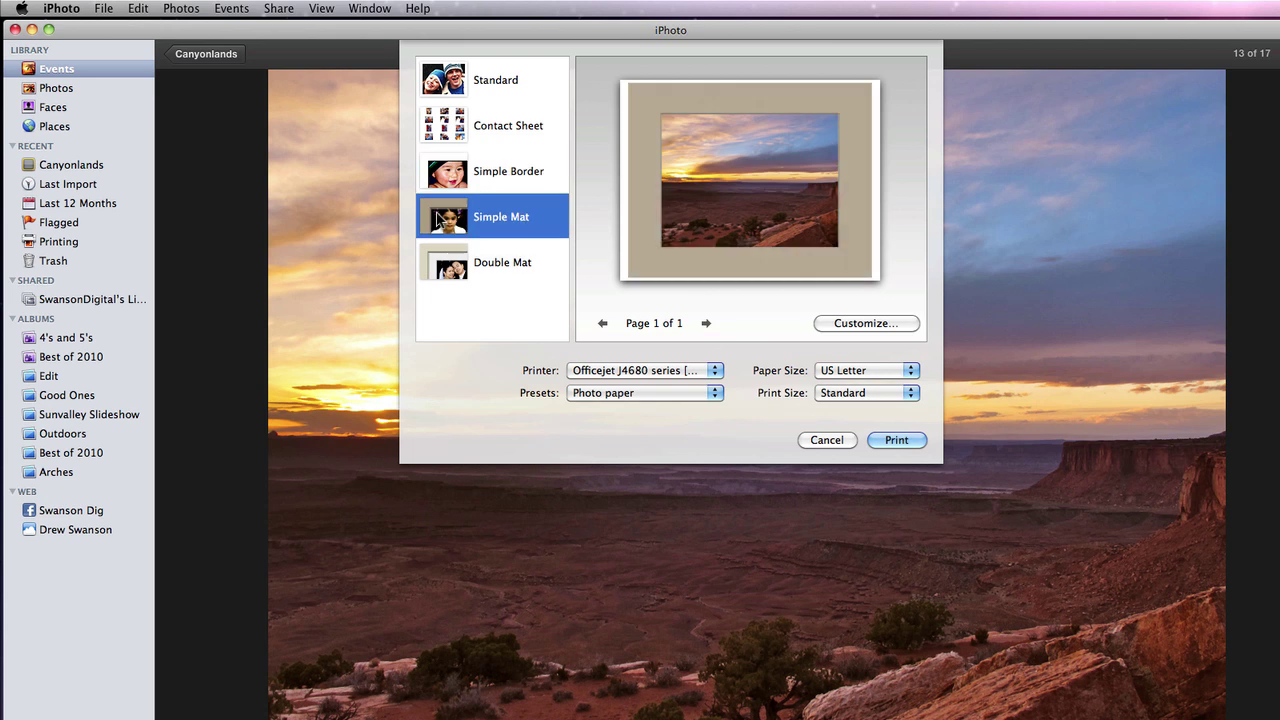
{"action": "left_click", "coordinate": [438, 272]}
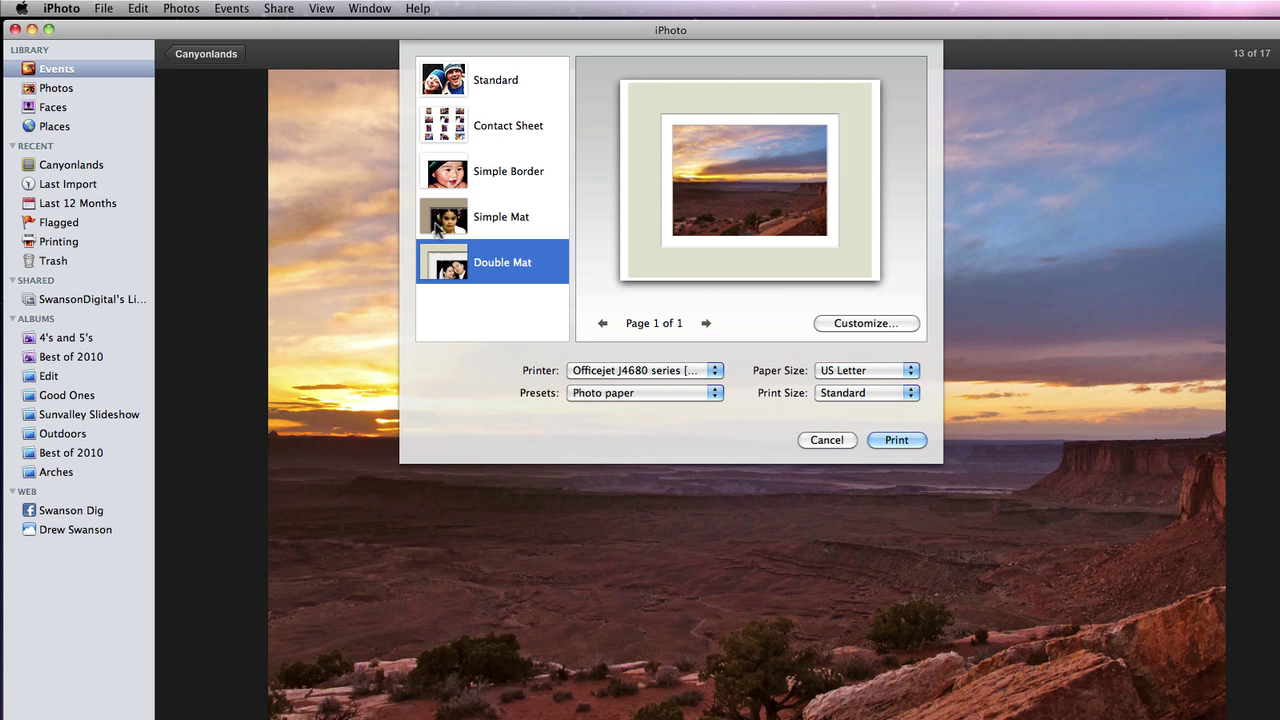
{"action": "left_click", "coordinate": [438, 221]}
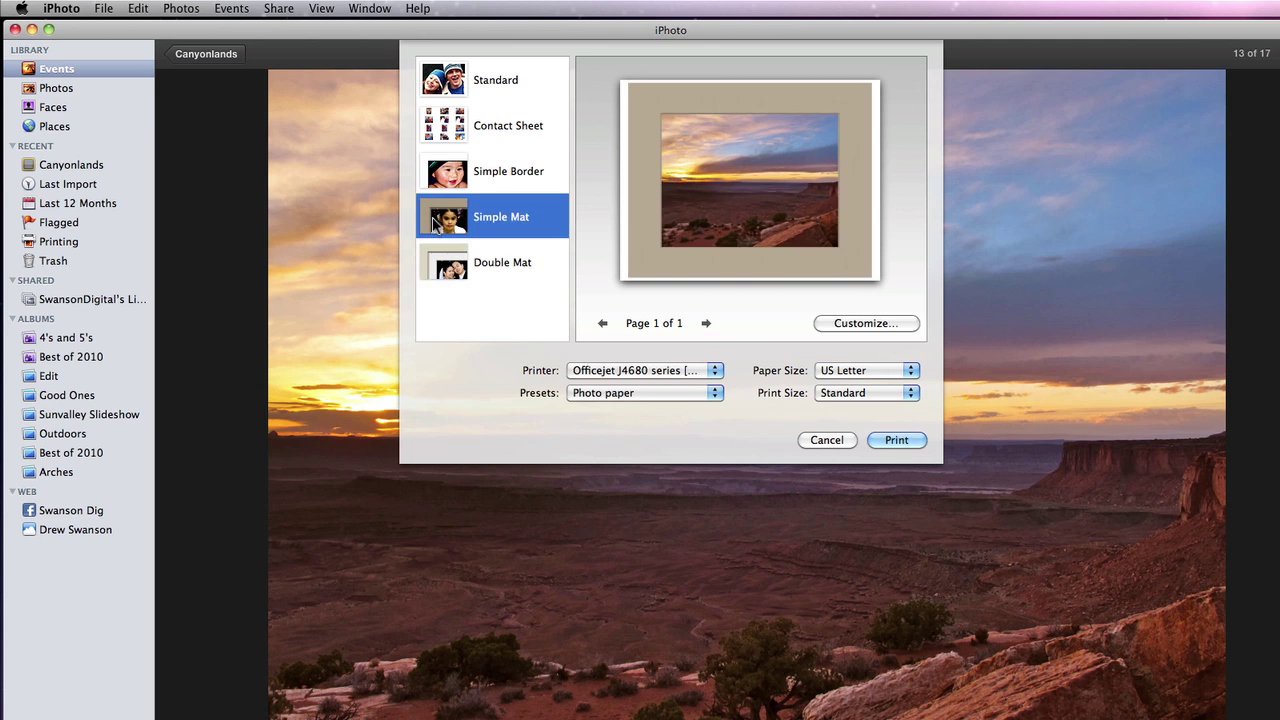
Customize the mat print with the green leaf-patterned page background (swatch 22).
{"action": "left_click", "coordinate": [860, 324]}
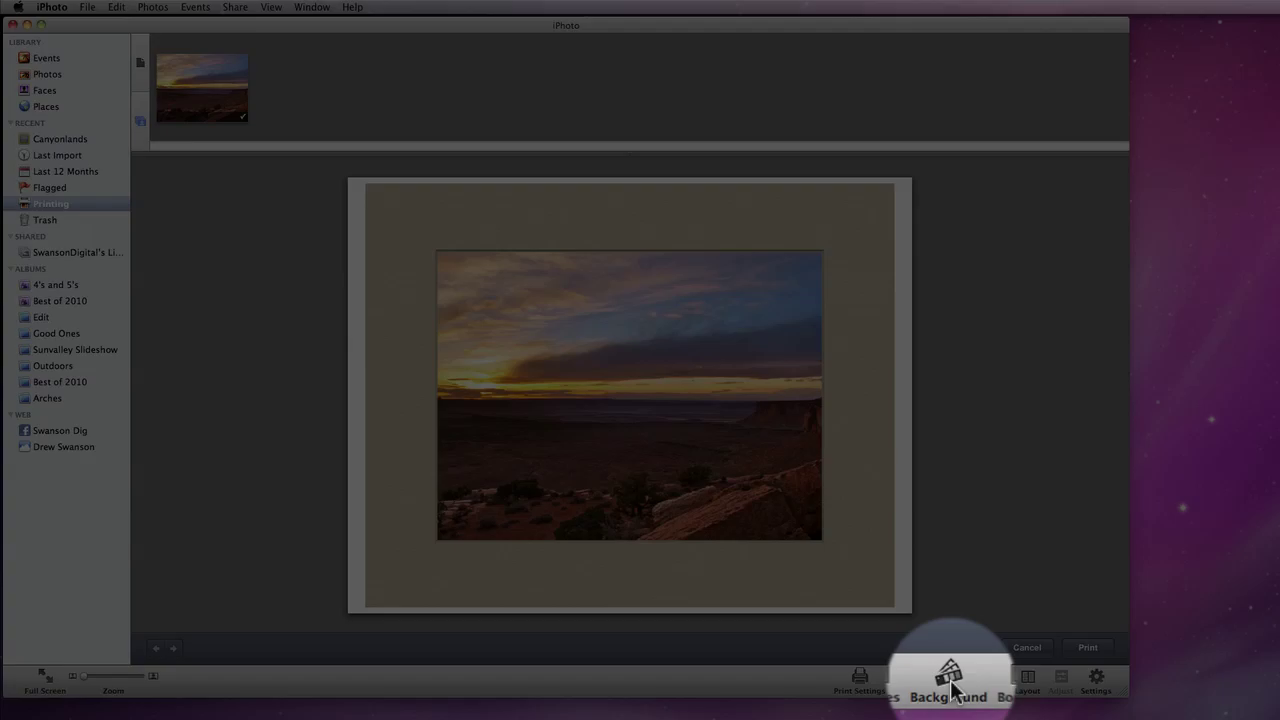
{"action": "left_click", "coordinate": [950, 682]}
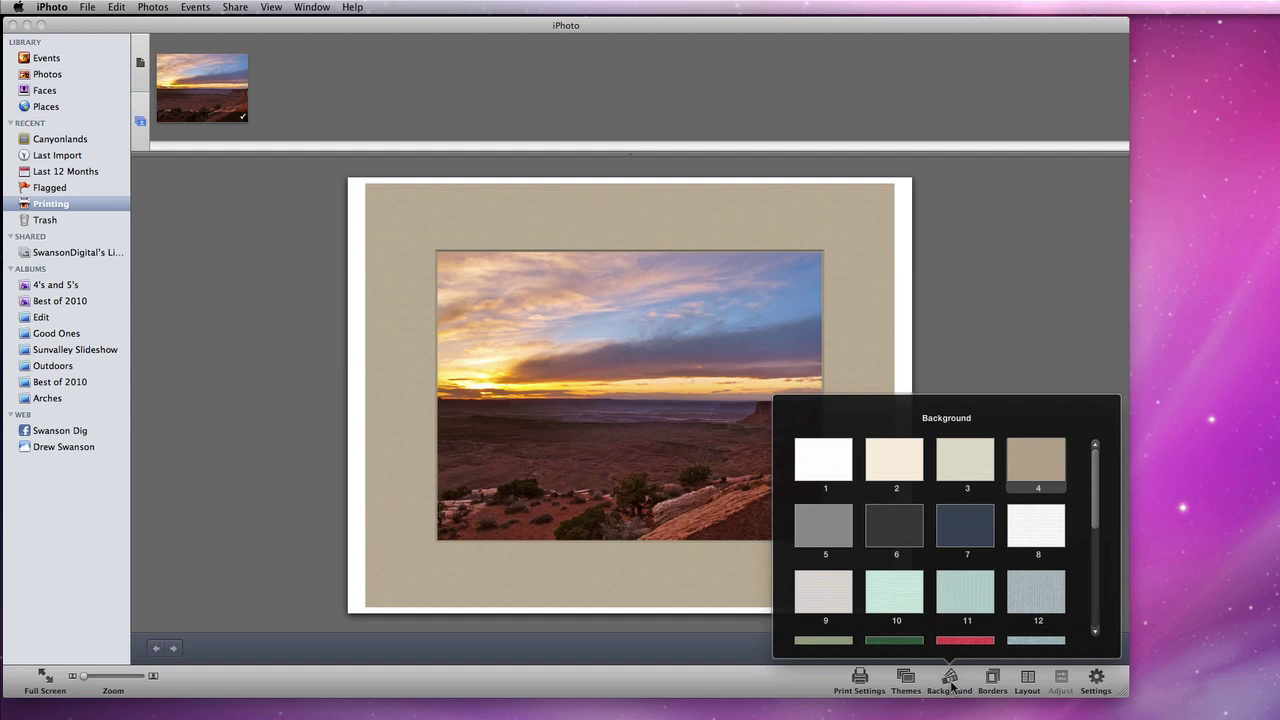
{"action": "scroll", "coordinate": [968, 590], "scroll_direction": "down", "scroll_amount": 3}
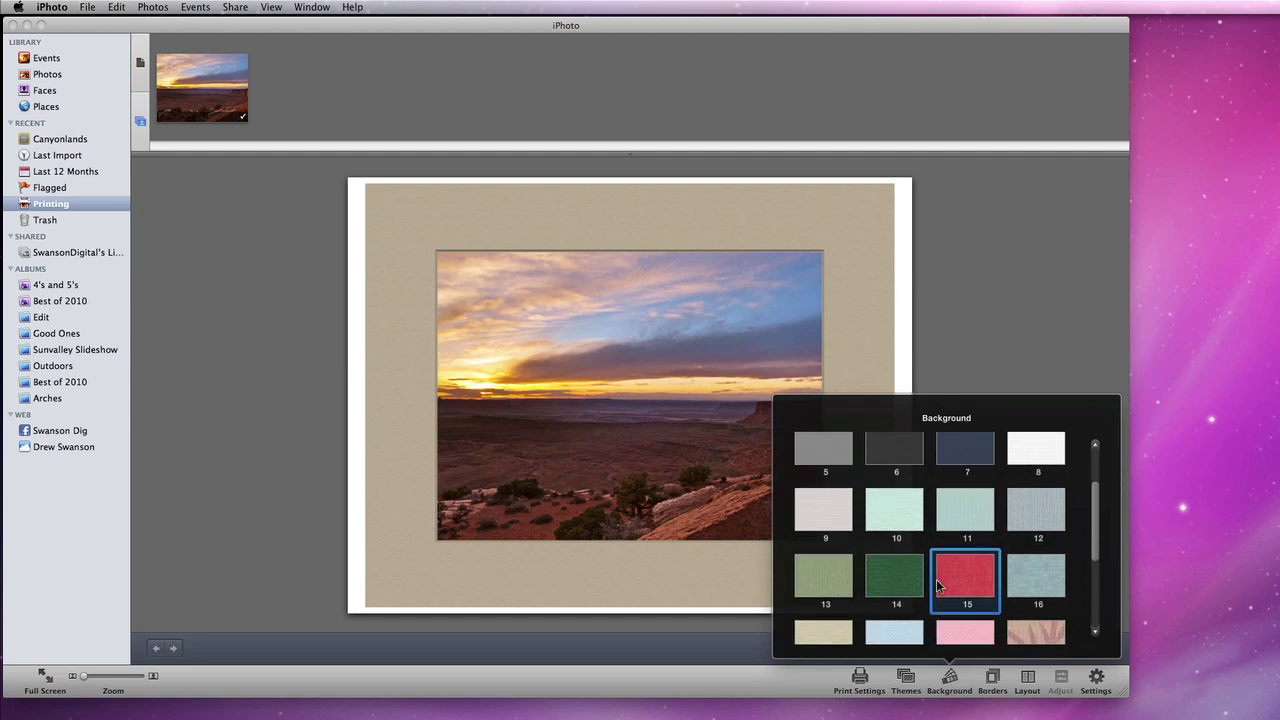
{"action": "scroll", "coordinate": [938, 586], "scroll_direction": "down", "scroll_amount": 5}
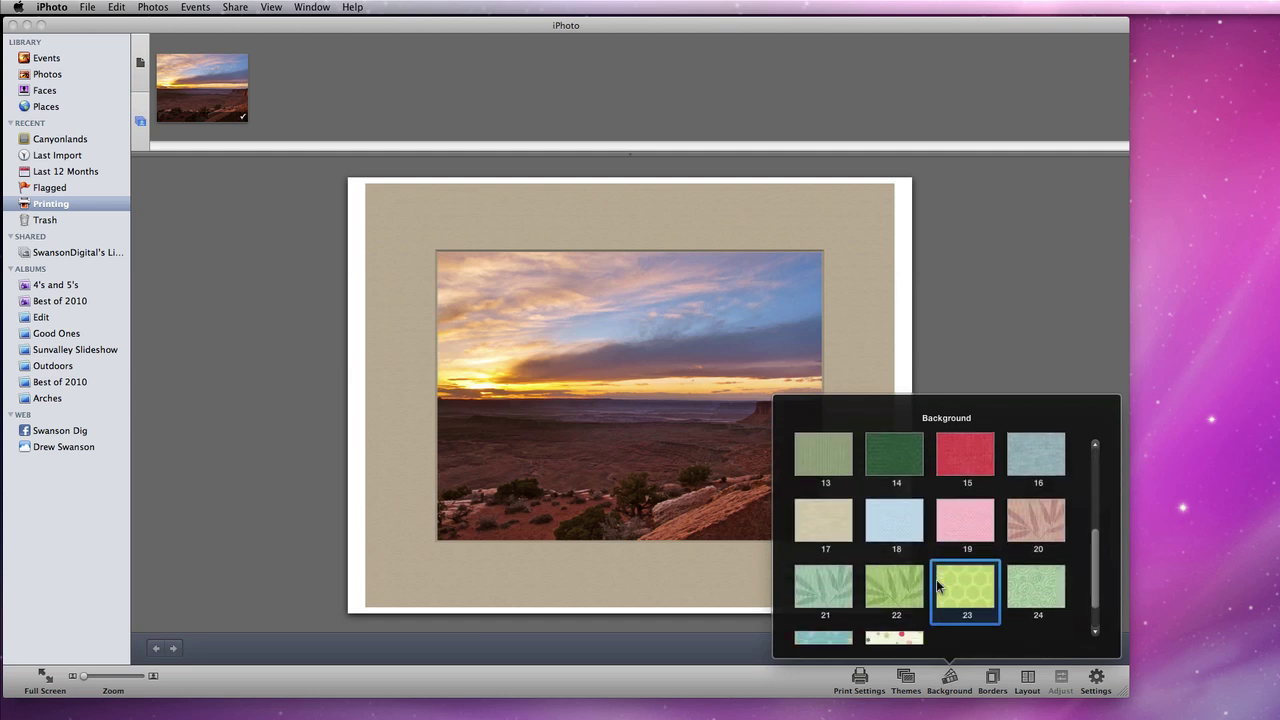
{"action": "left_click", "coordinate": [909, 572]}
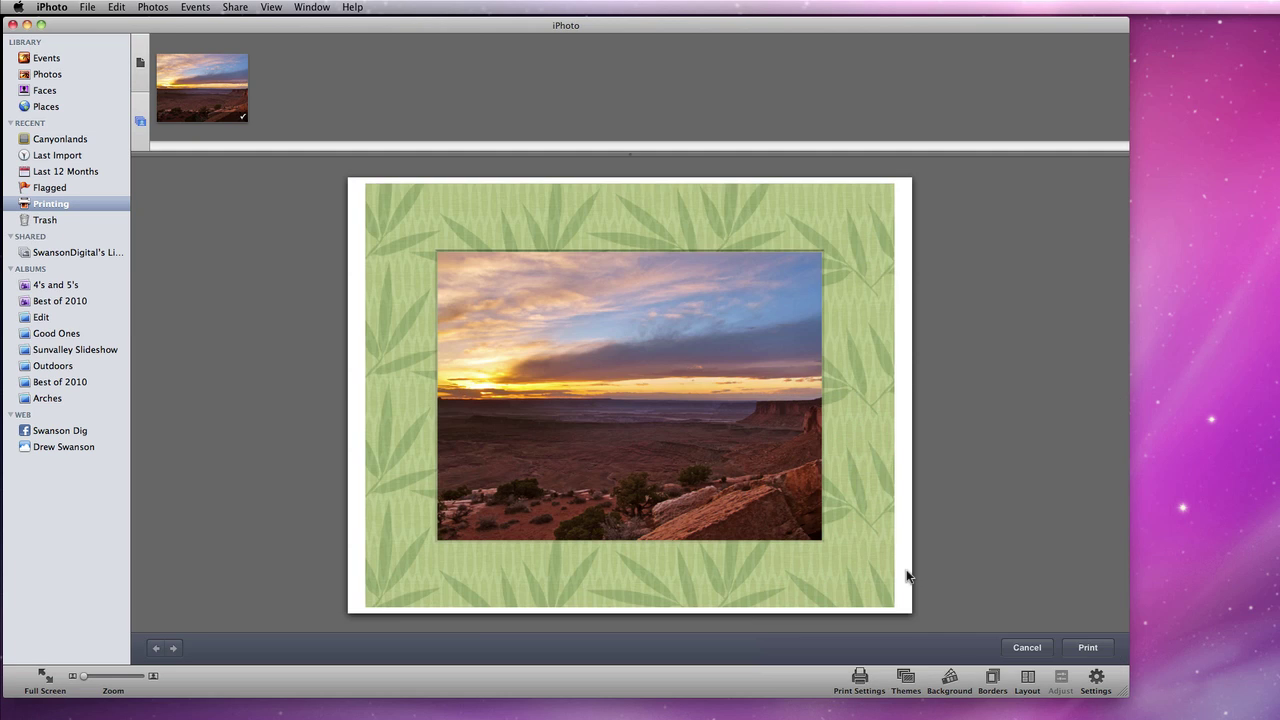
Give the photo a white border, trying border styles 2 and 3.
{"action": "left_click", "coordinate": [996, 680]}
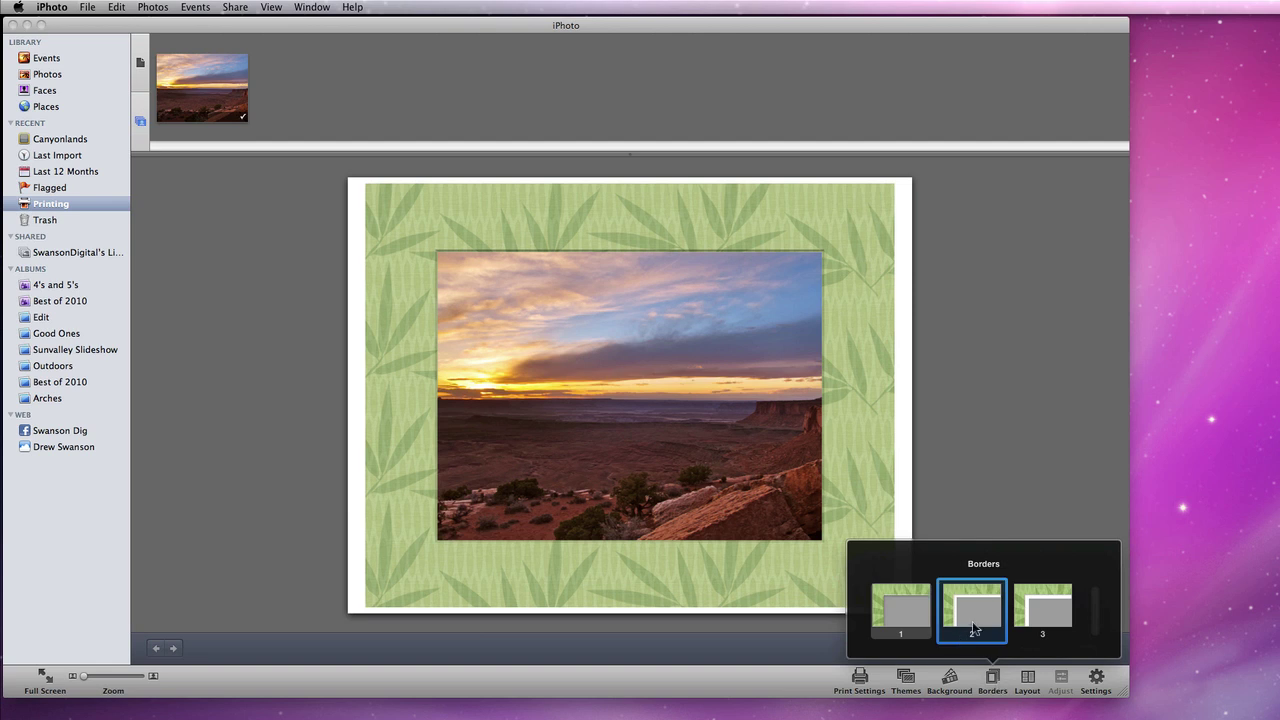
{"action": "left_click", "coordinate": [970, 615]}
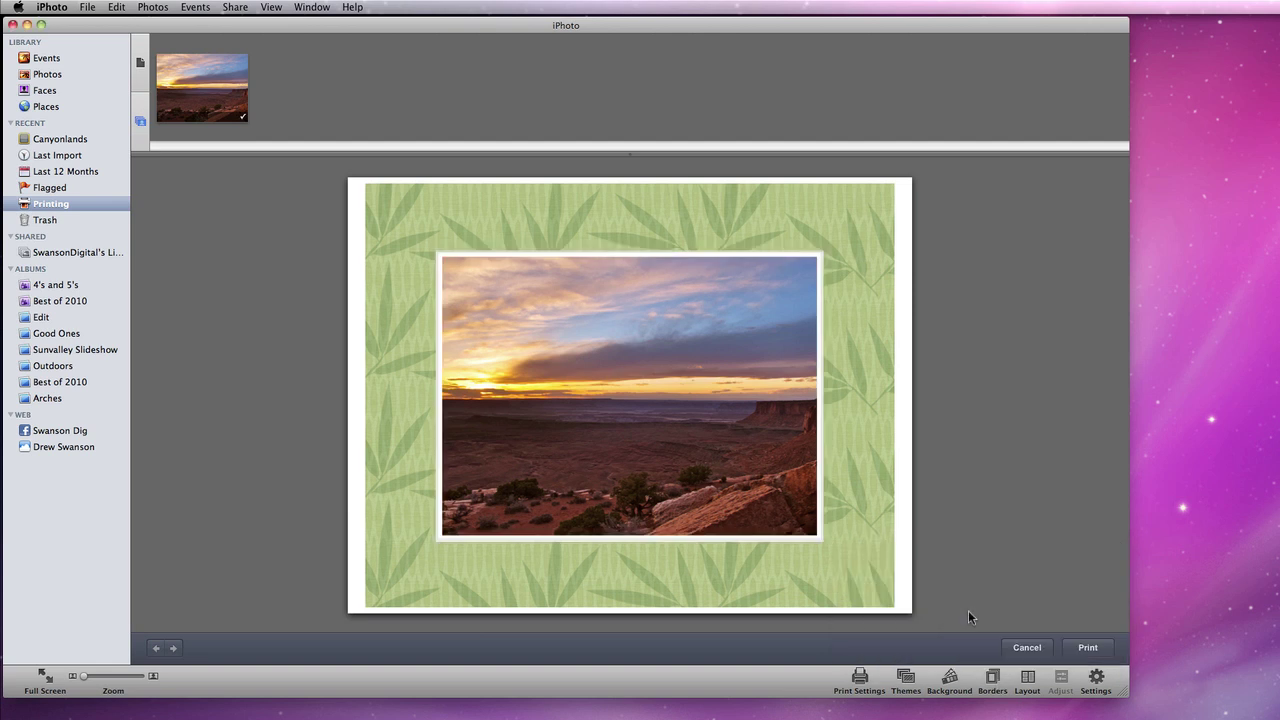
{"action": "left_click", "coordinate": [992, 680]}
{"action": "left_click", "coordinate": [1040, 610]}
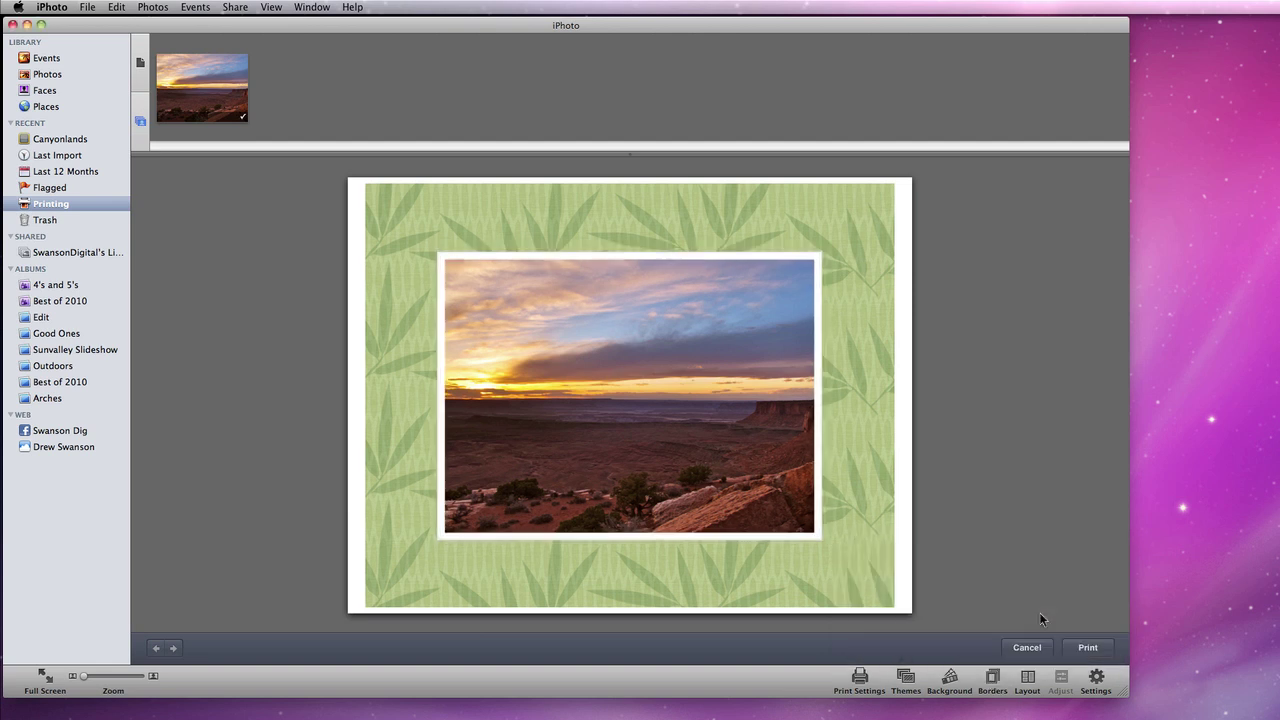
Switch the print page to the three-photo layout 5.
{"action": "left_click", "coordinate": [1027, 680]}
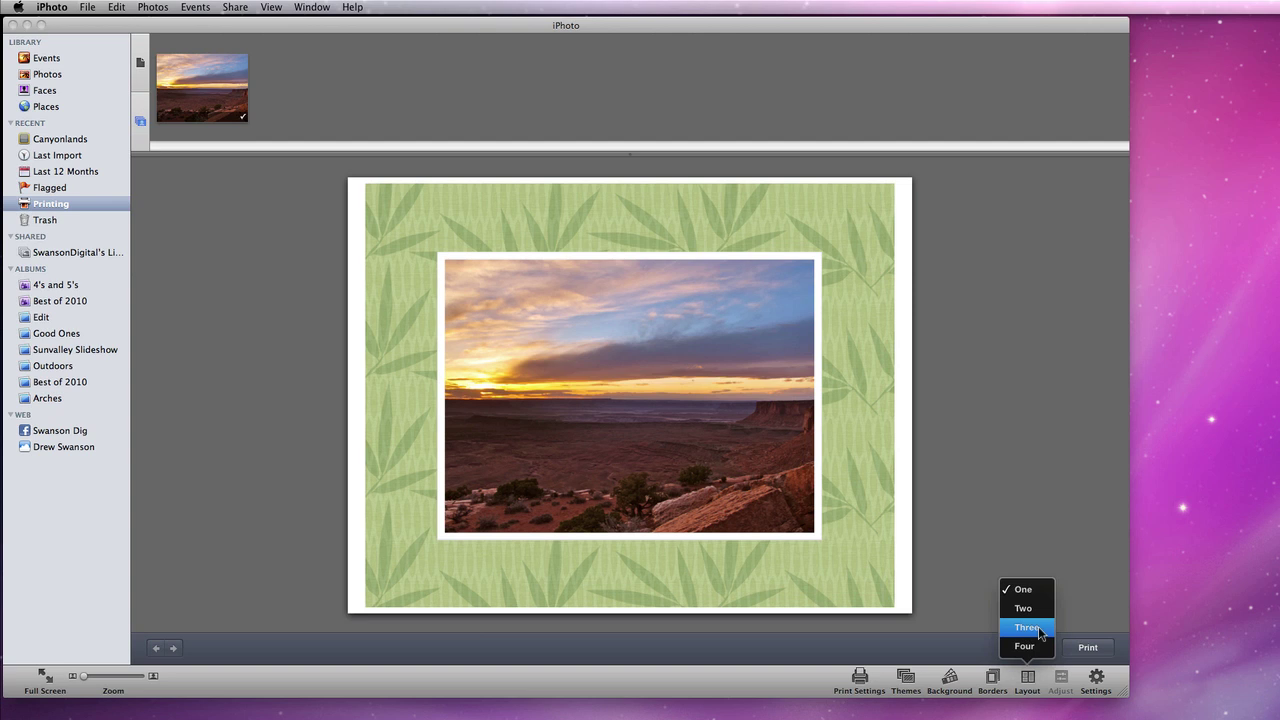
{"action": "left_click", "coordinate": [1038, 626]}
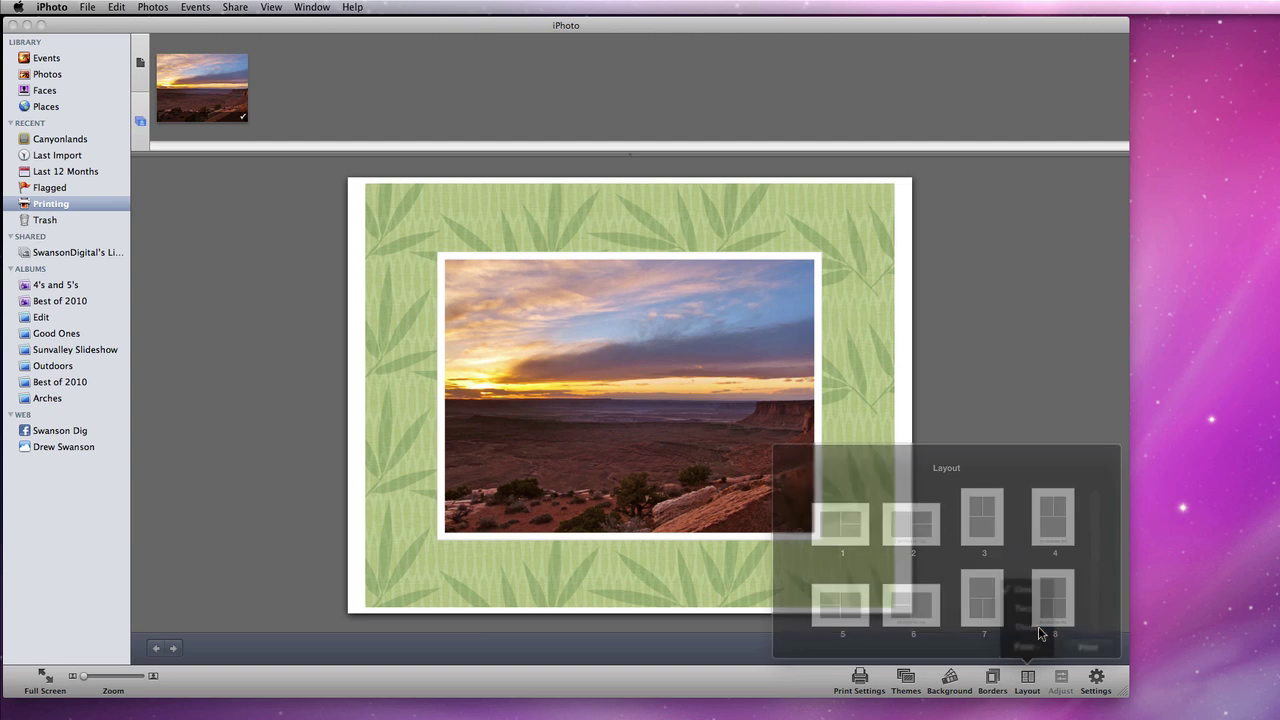
{"action": "left_click", "coordinate": [840, 620]}
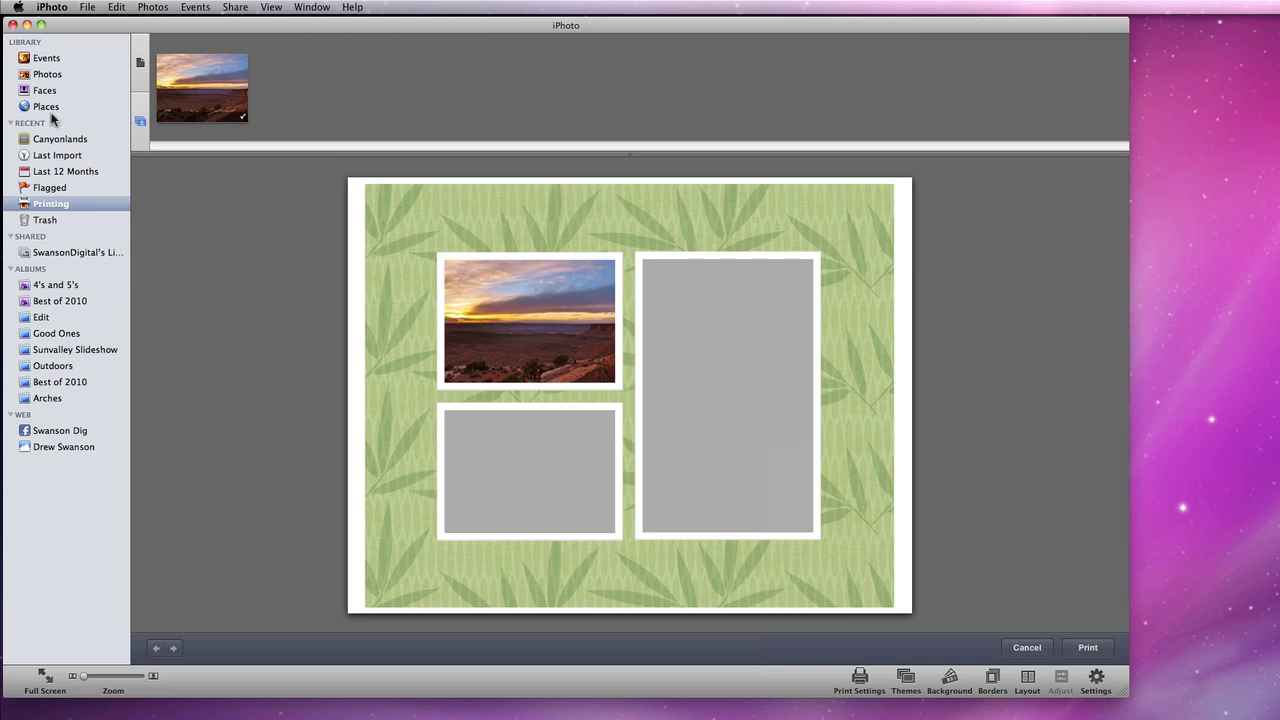
Add the juniper and tall canyon photos from Canyonlands to the print project.
{"action": "left_click", "coordinate": [48, 59]}
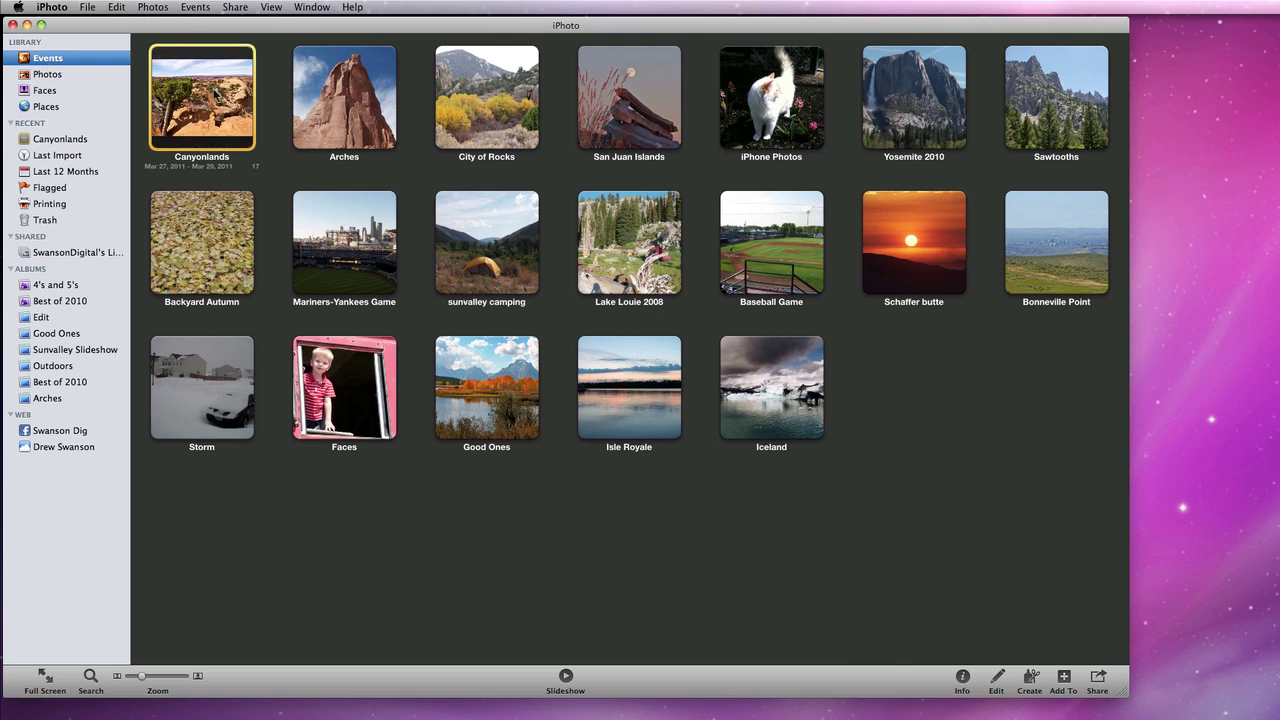
{"action": "double_click", "coordinate": [209, 90]}
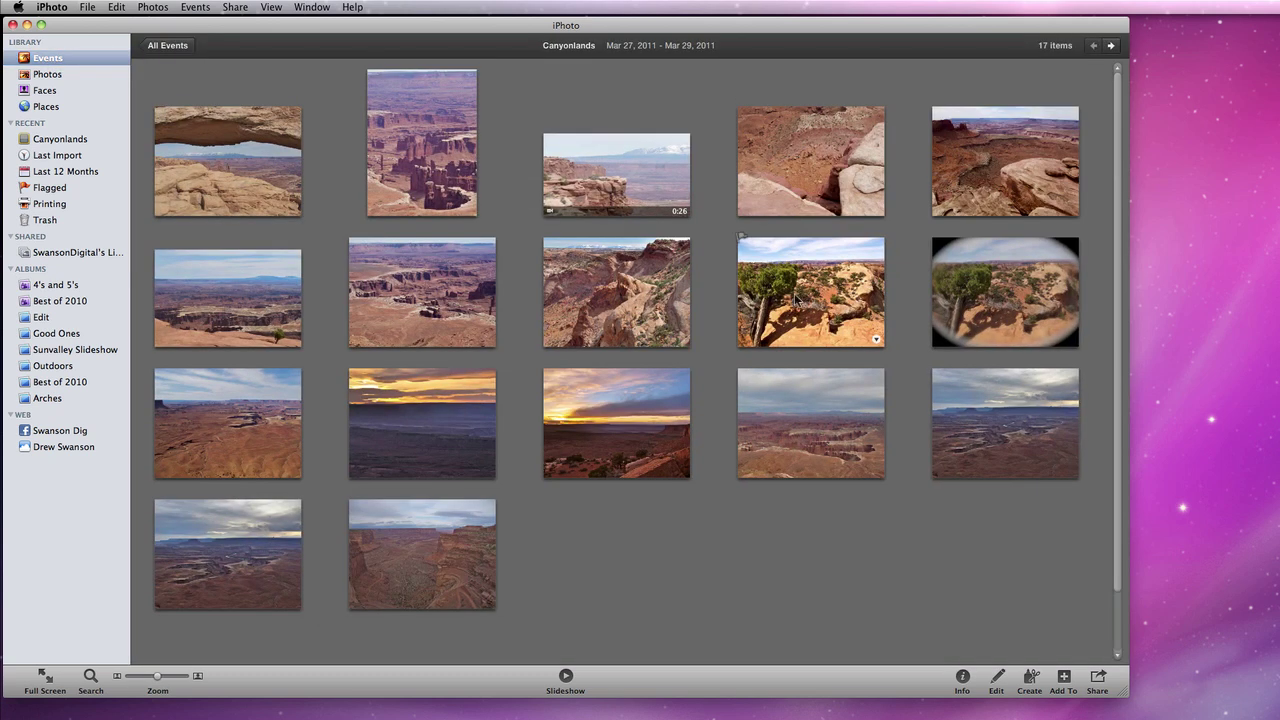
{"action": "left_click_drag", "start_coordinate": [806, 300], "coordinate": [38, 206]}
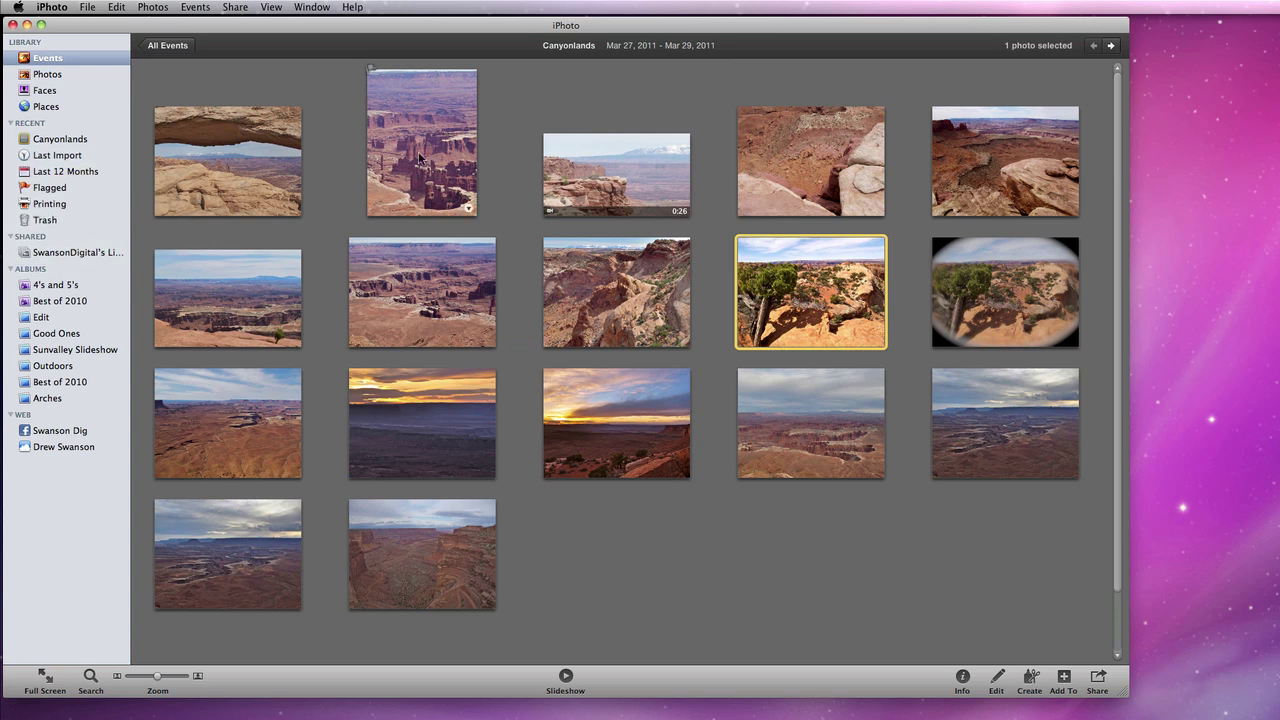
{"action": "left_click_drag", "start_coordinate": [420, 158], "coordinate": [60, 206]}
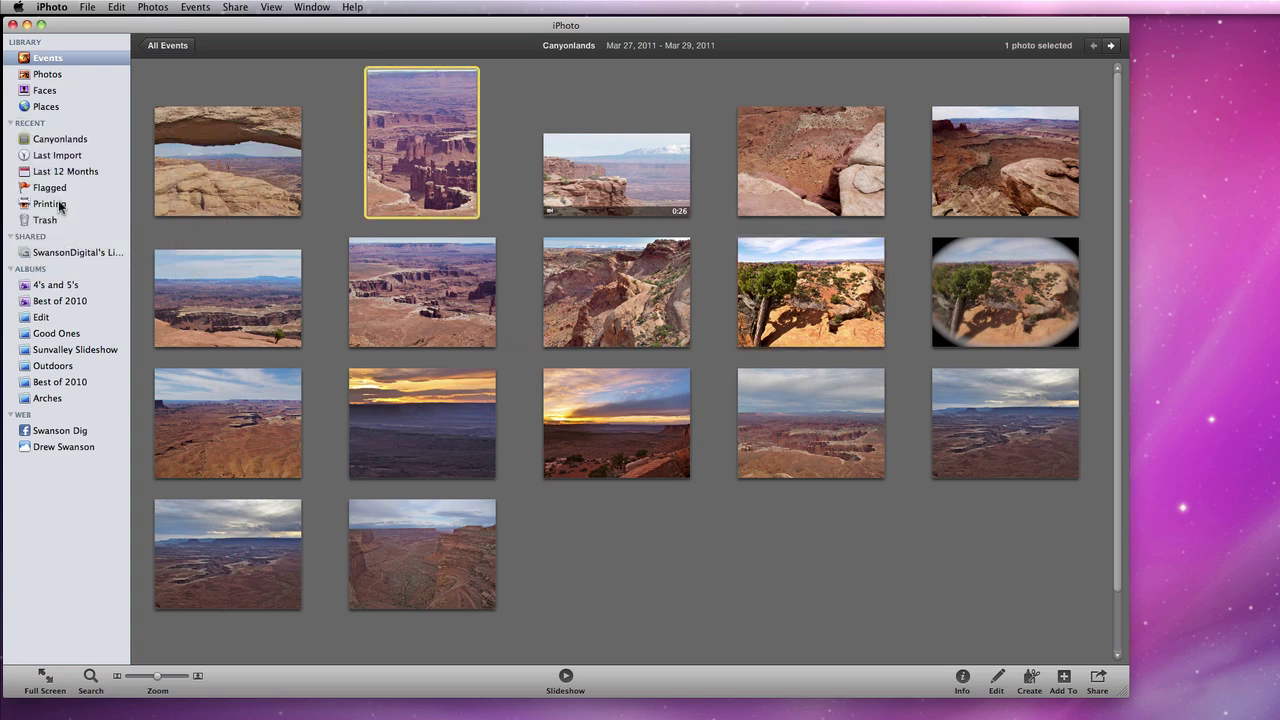
Place the juniper photo in the lower left frame and the canyon photo in the tall right frame.
{"action": "left_click", "coordinate": [60, 205]}
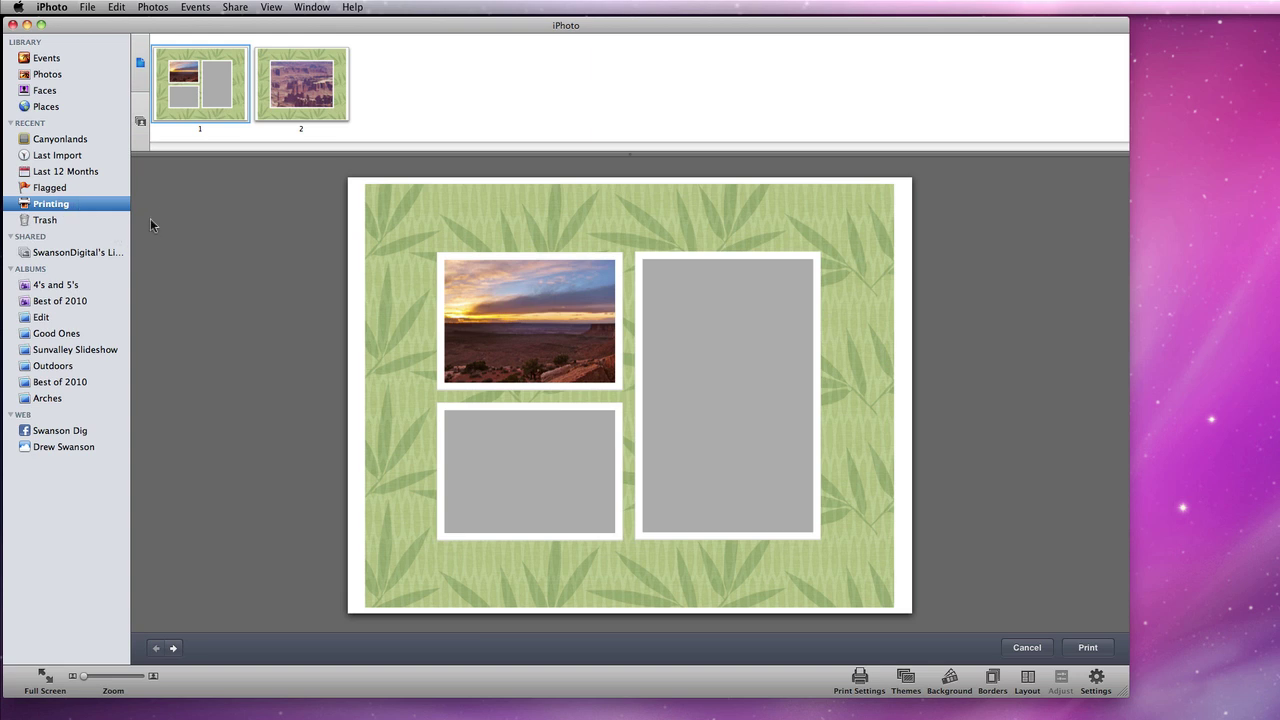
{"action": "left_click", "coordinate": [141, 121]}
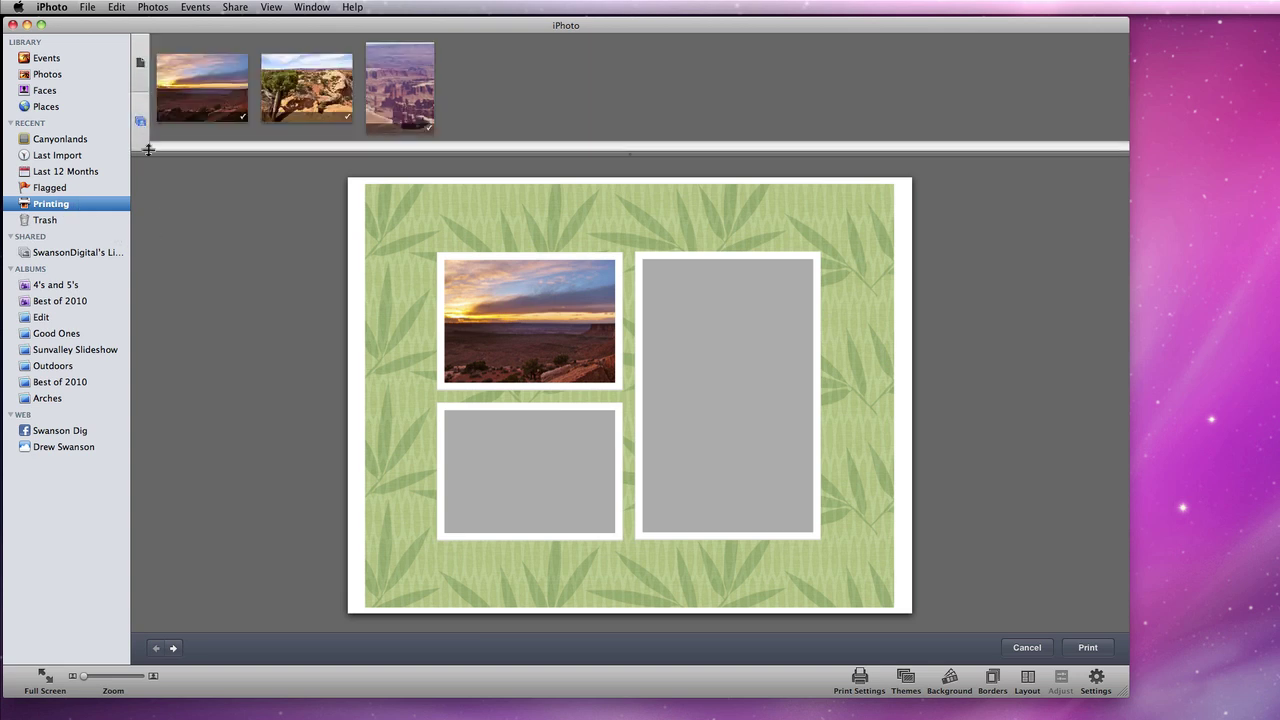
{"action": "left_click_drag", "start_coordinate": [316, 88], "coordinate": [523, 455]}
{"action": "left_click_drag", "start_coordinate": [415, 96], "coordinate": [725, 400]}
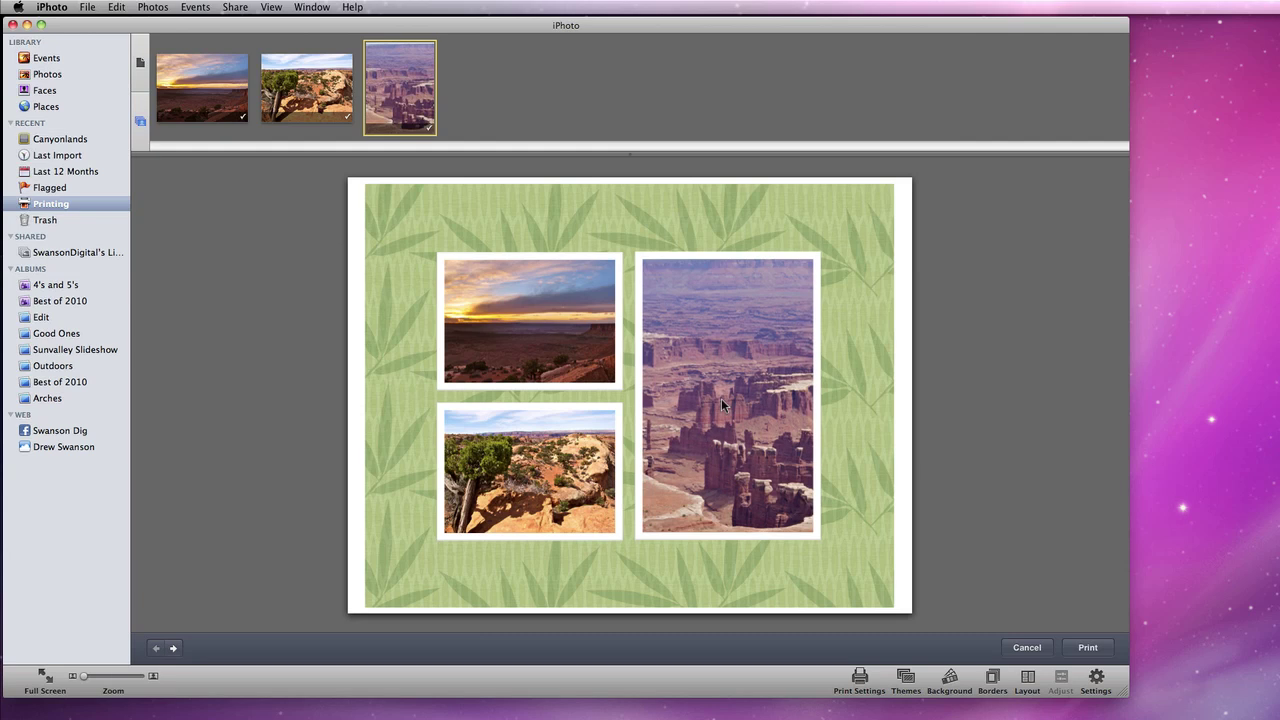
Cancel the print dialog without printing and go back to the Events grid.
{"action": "left_click", "coordinate": [1094, 646]}
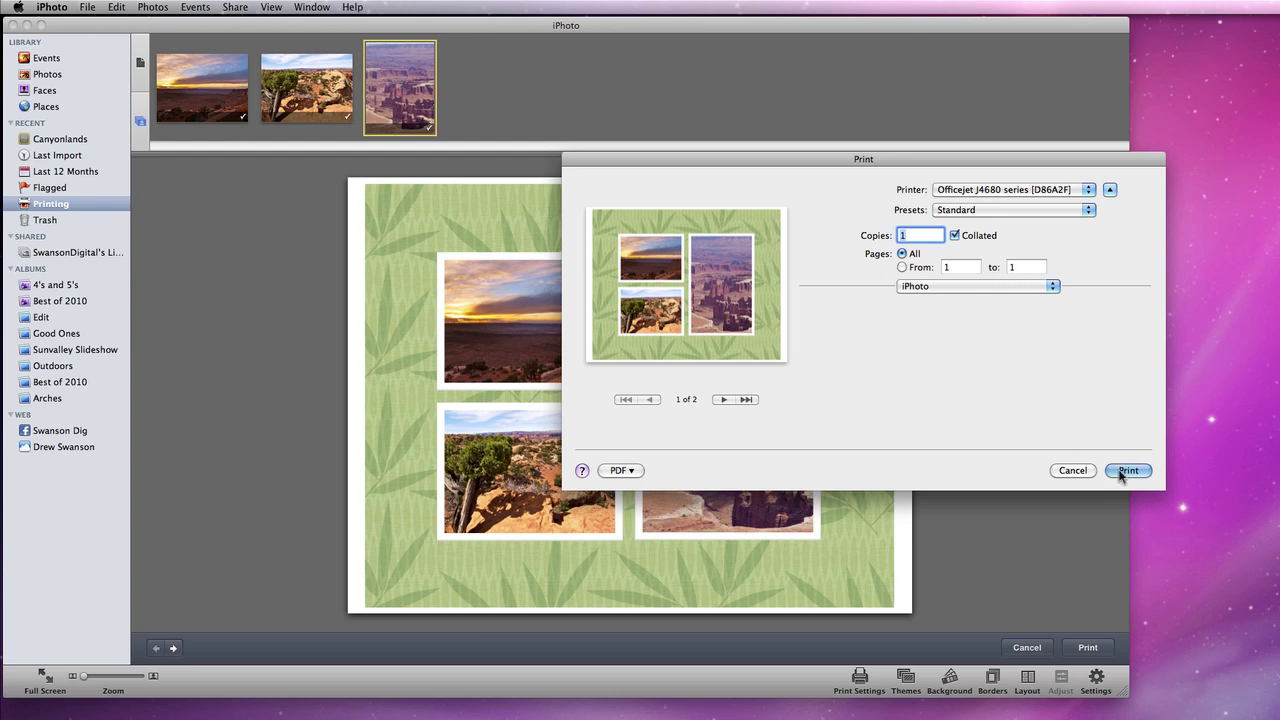
{"action": "left_click", "coordinate": [1060, 472]}
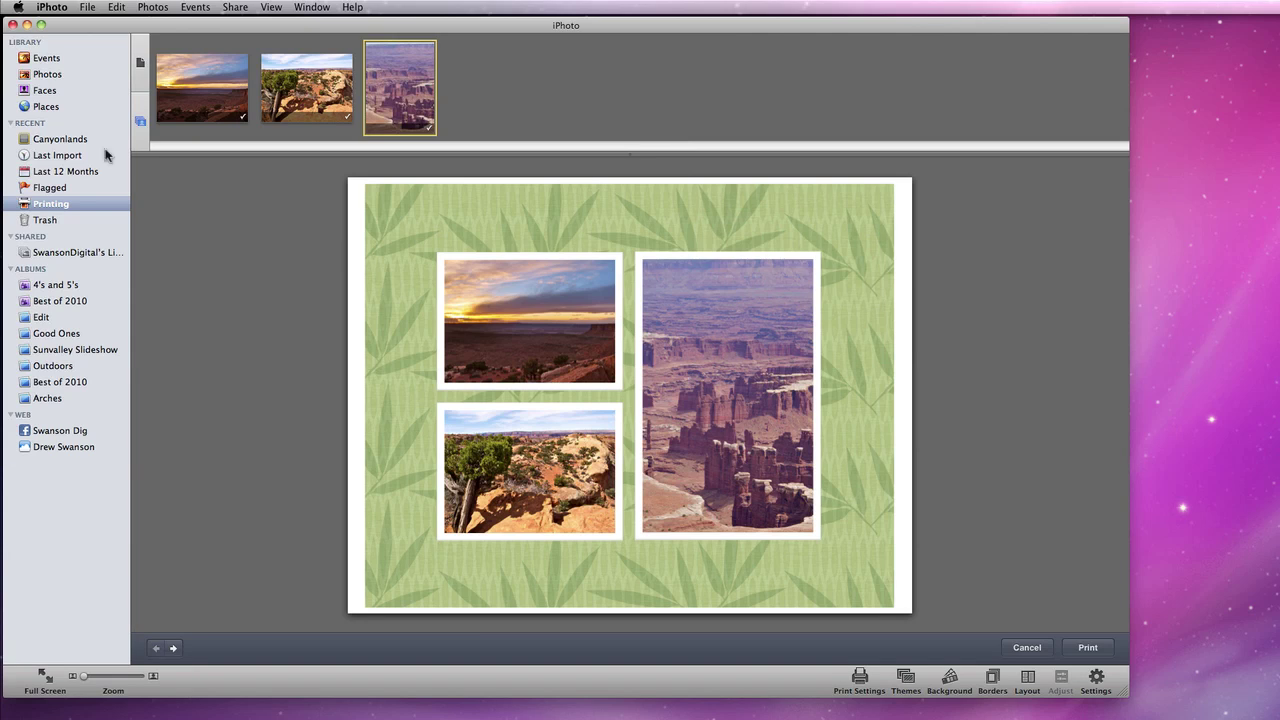
{"action": "left_click", "coordinate": [42, 60]}
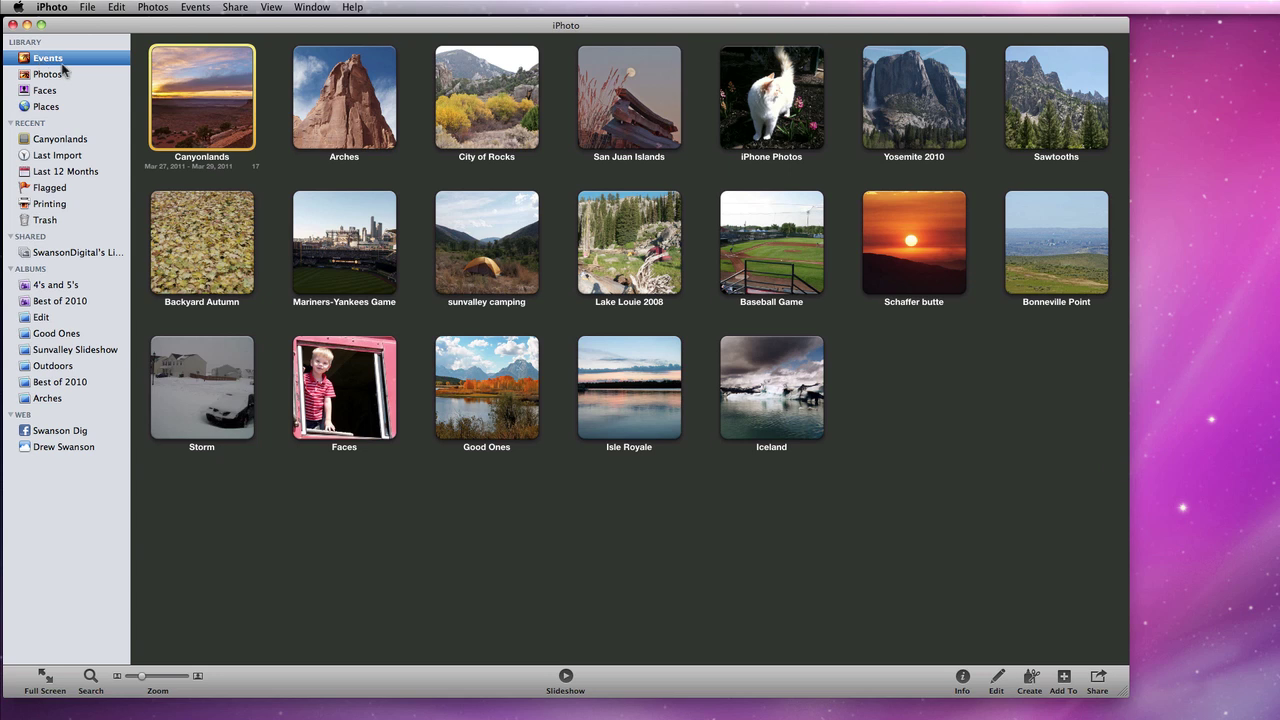
Select all 17 Canyonlands photos and print them with the Contact Sheet theme.
{"action": "double_click", "coordinate": [180, 92]}
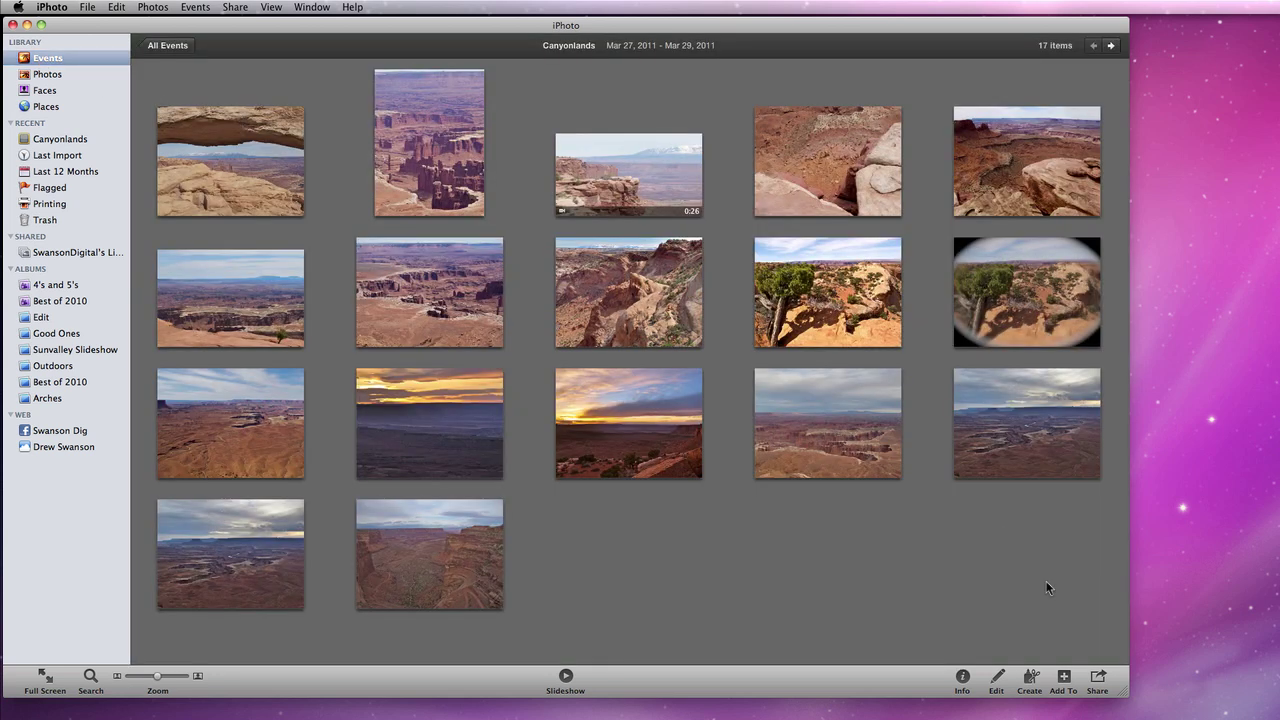
{"action": "key", "text": "super+a"}
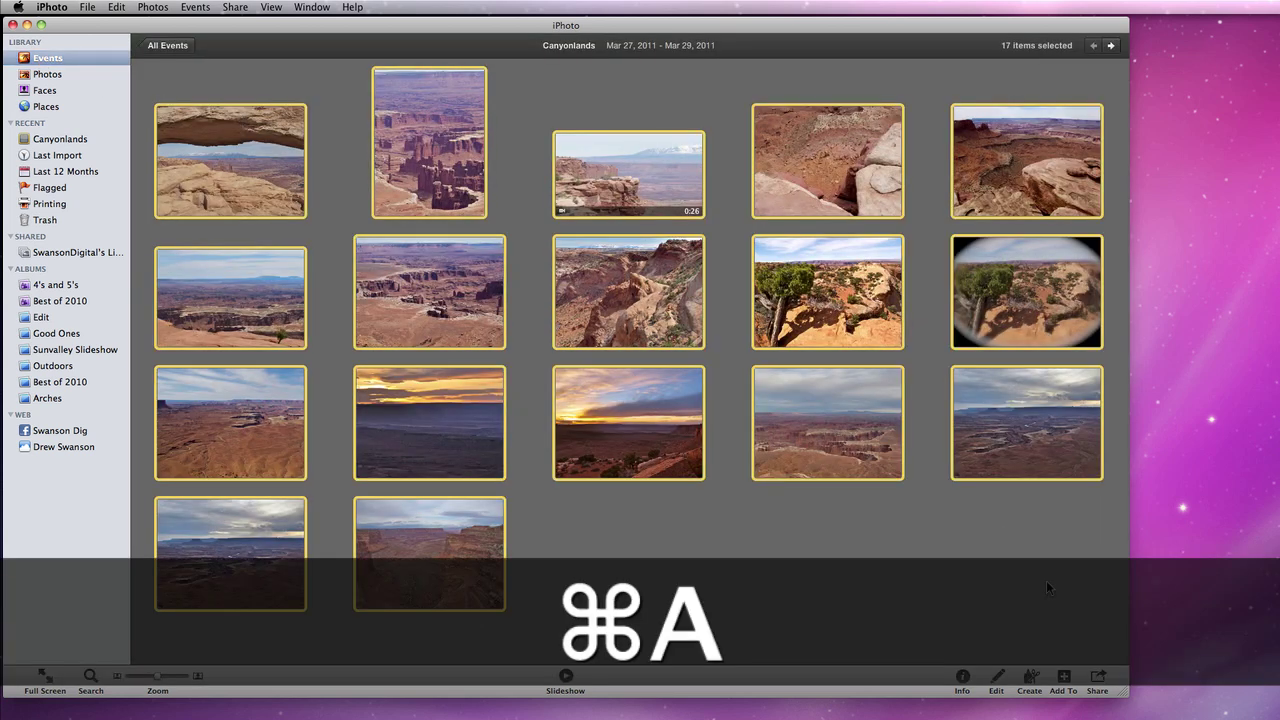
{"action": "key", "text": "super+p"}
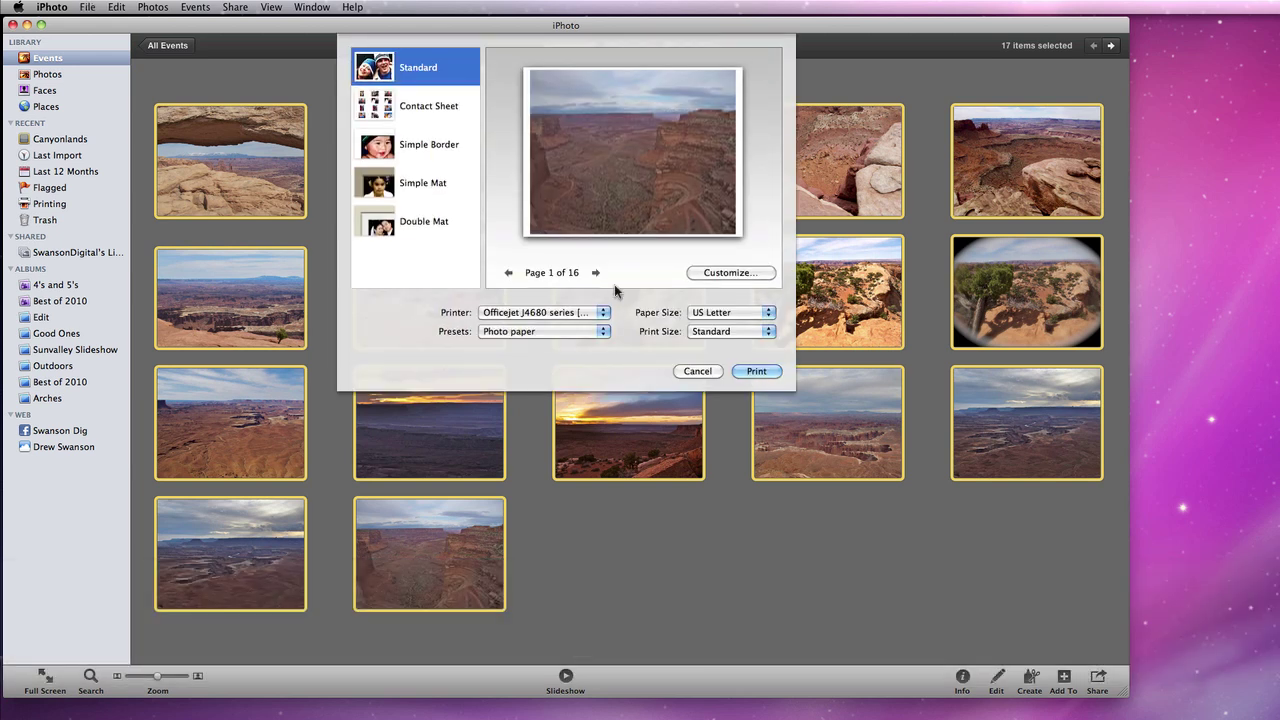
{"action": "left_click", "coordinate": [385, 106]}
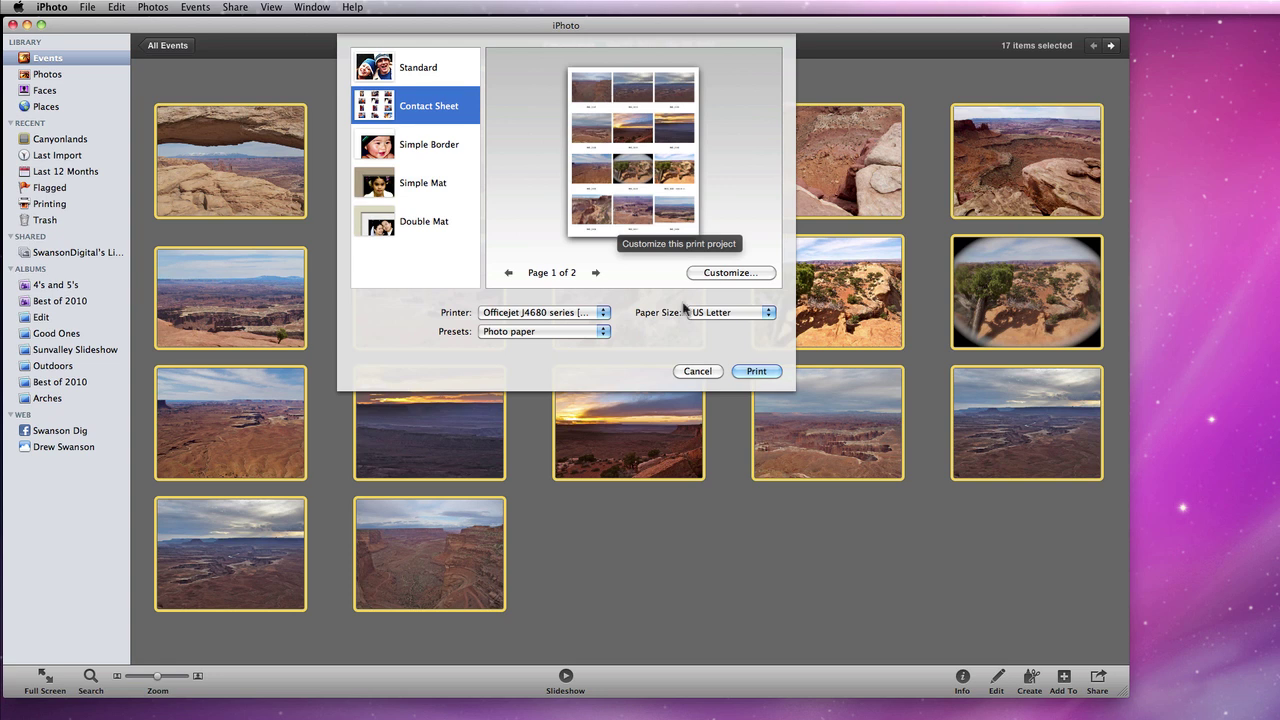
Set the contact sheet to 4 columns, then cancel the print project.
{"action": "left_click", "coordinate": [731, 273]}
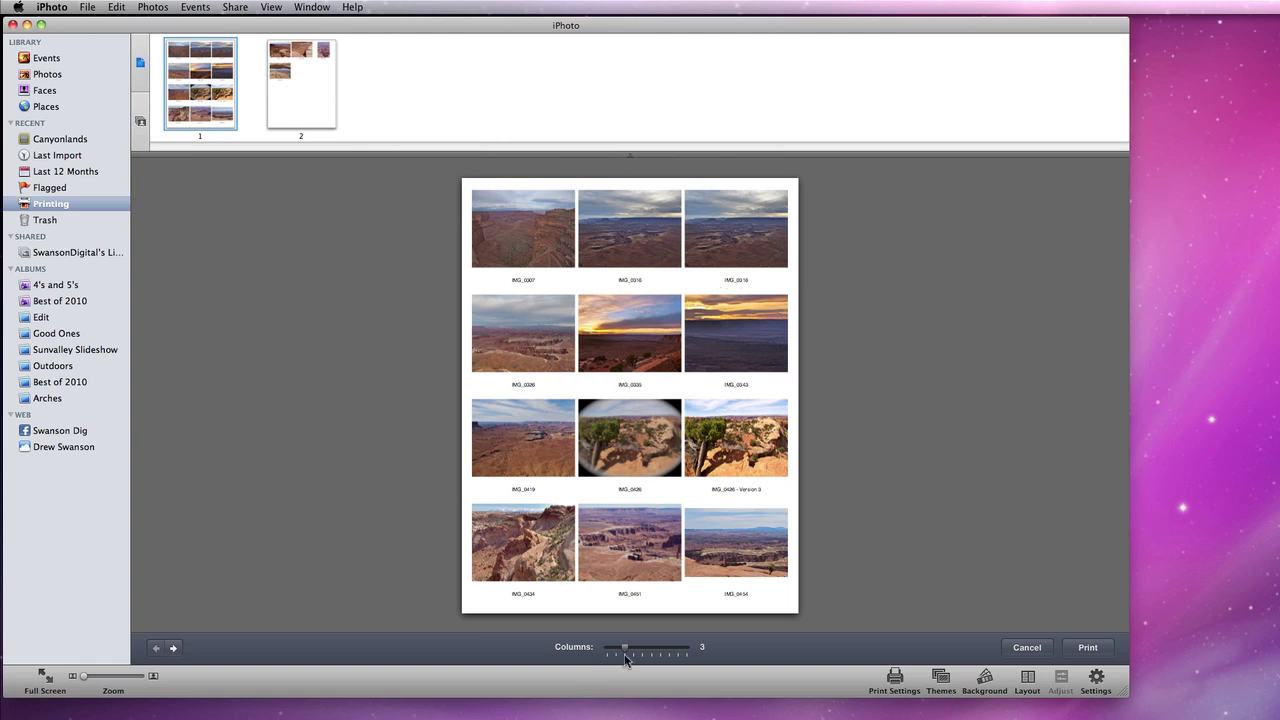
{"action": "left_click_drag", "start_coordinate": [624, 651], "coordinate": [632, 651]}
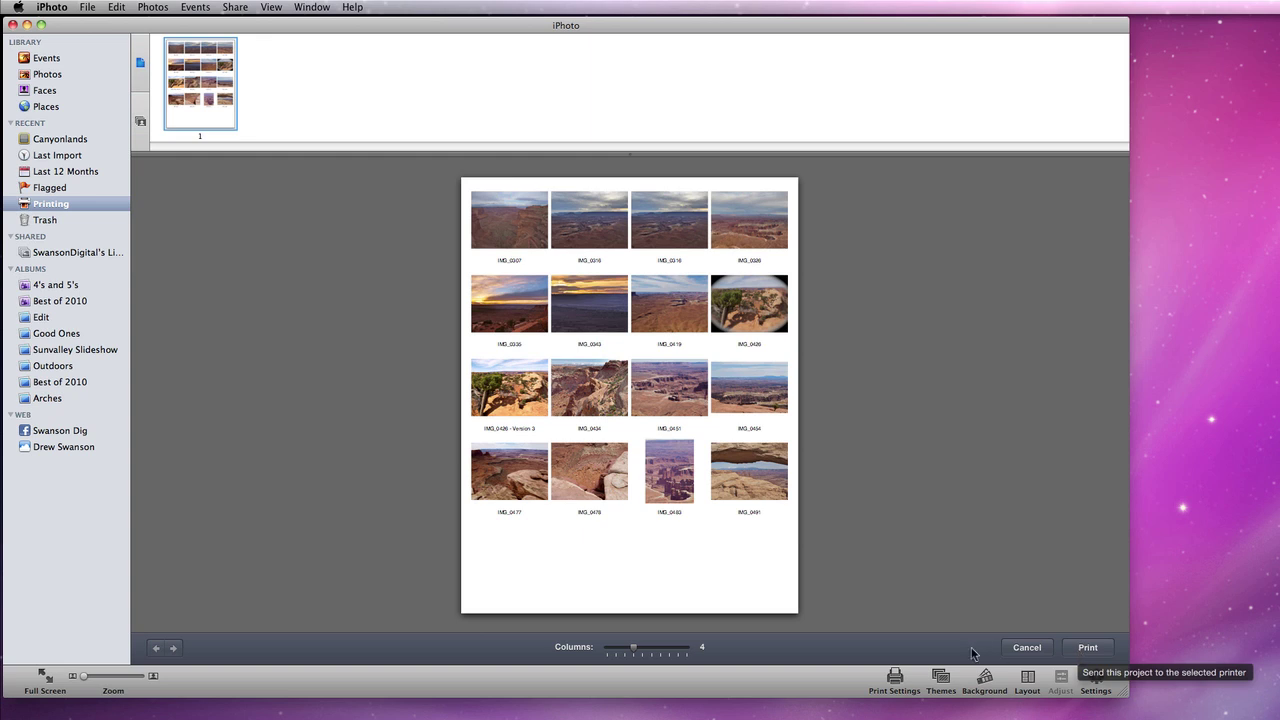
{"action": "left_click", "coordinate": [1018, 647]}
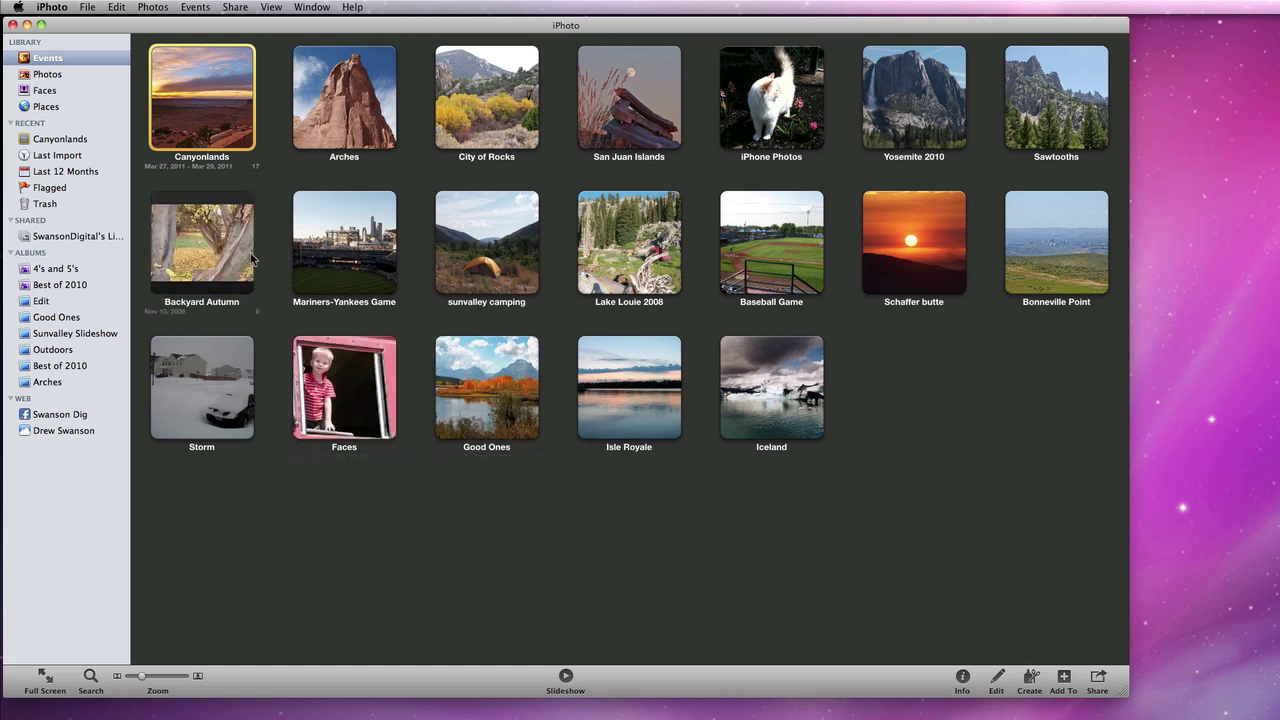
Open the Canyonlands sunset photo full-size and show its Share options.
{"action": "double_click", "coordinate": [186, 108]}
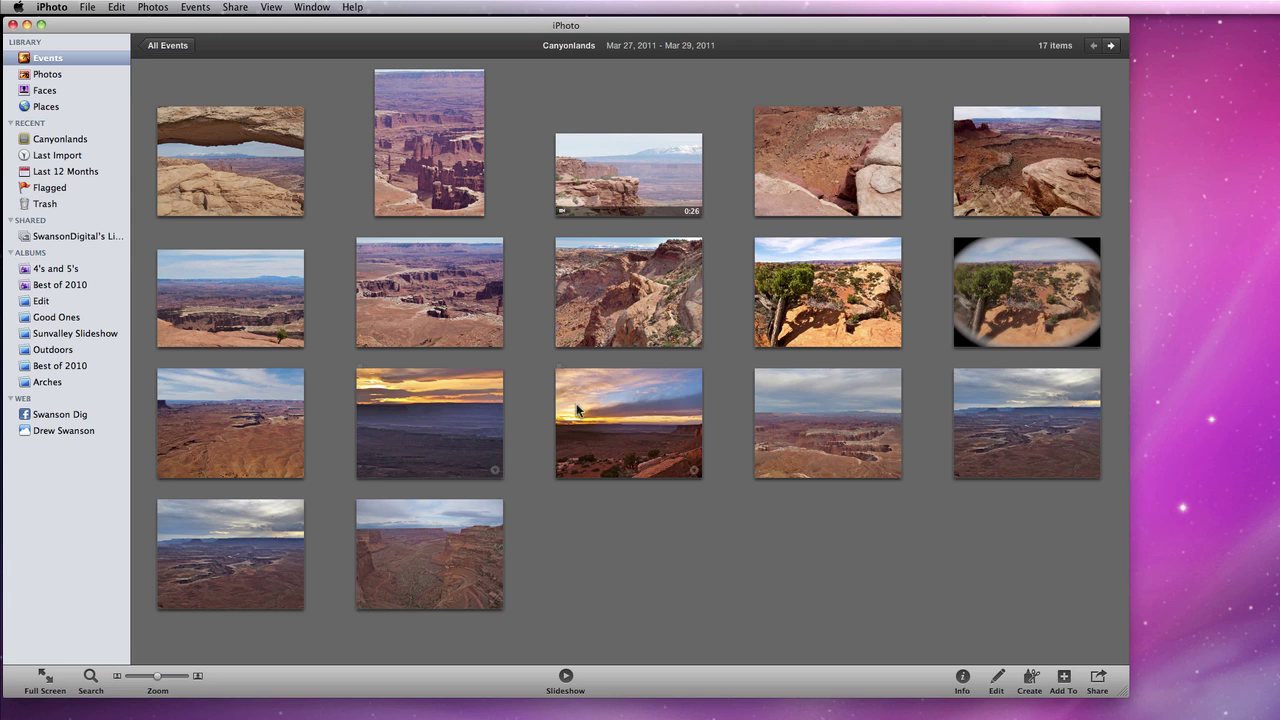
{"action": "double_click", "coordinate": [613, 407]}
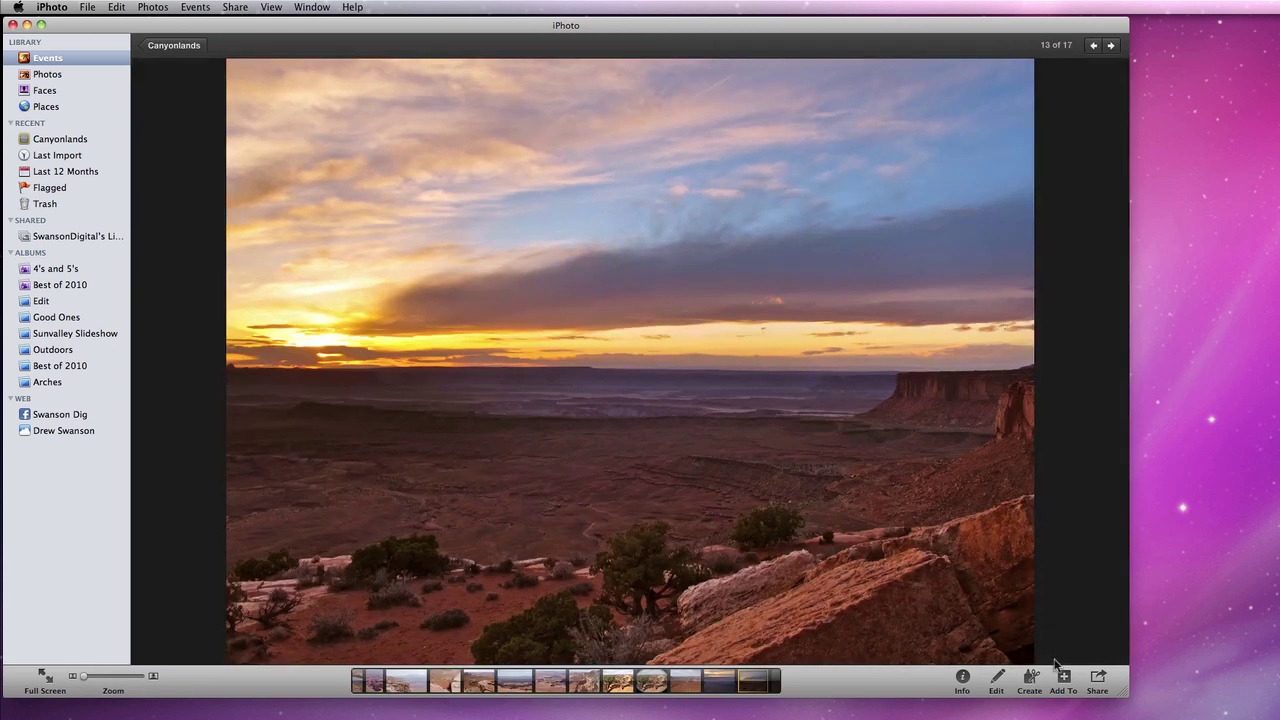
{"action": "left_click", "coordinate": [1099, 682]}
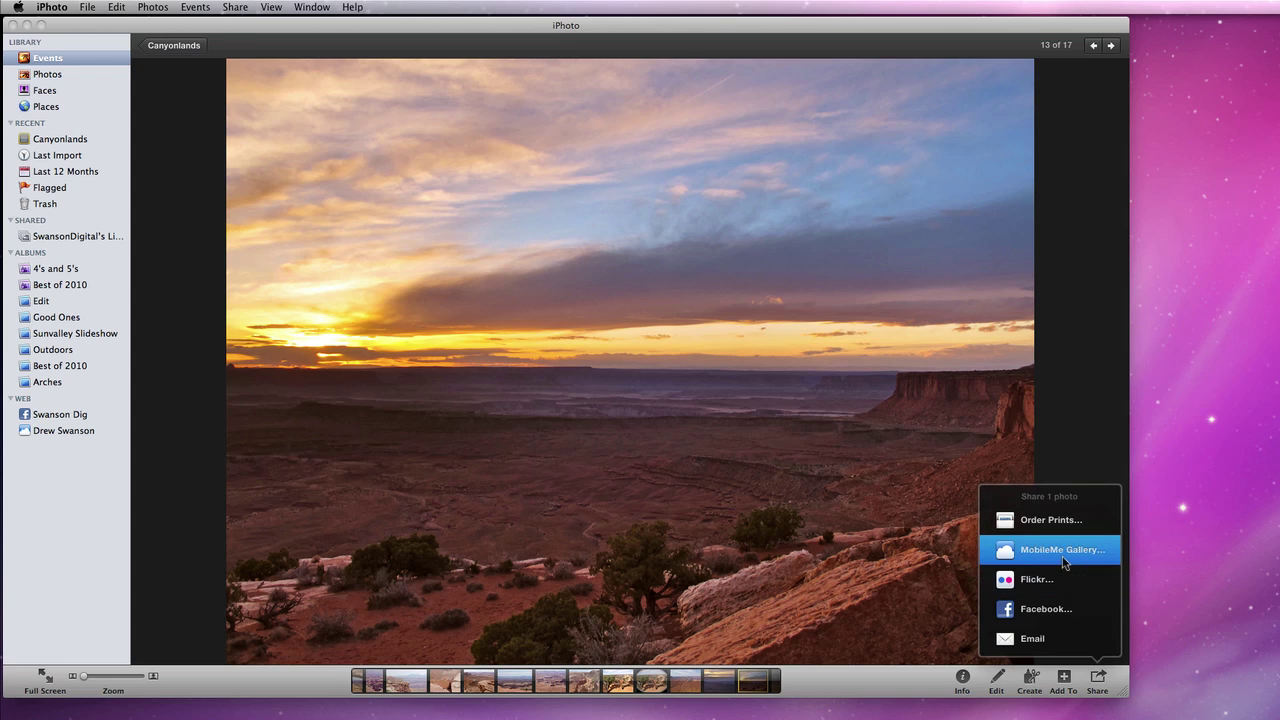
Order prints of the sunset photo: two 8 x 10 and one 20 x 30.
{"action": "left_click", "coordinate": [1048, 522]}
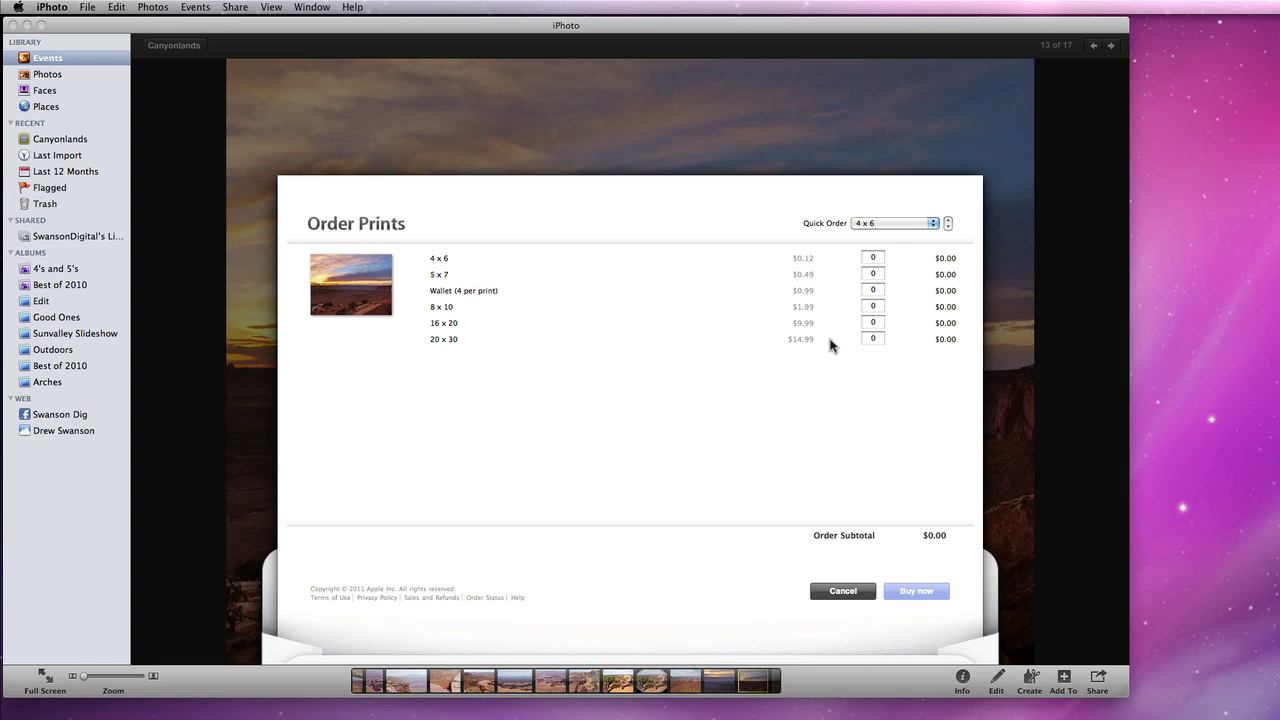
{"action": "left_click", "coordinate": [876, 307]}
{"action": "type", "text": "2"}
{"action": "key", "text": "Tab"}
{"action": "key", "text": "Tab"}
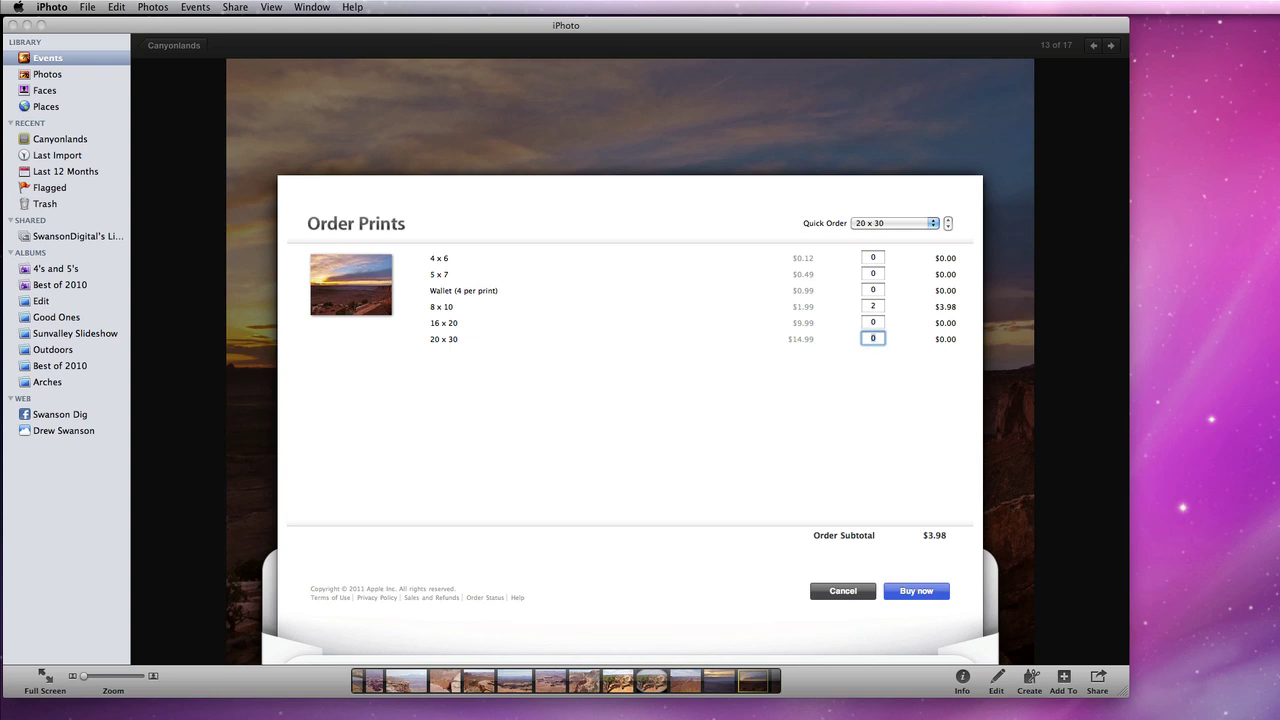
{"action": "type", "text": "1"}
{"action": "key", "text": "Tab"}
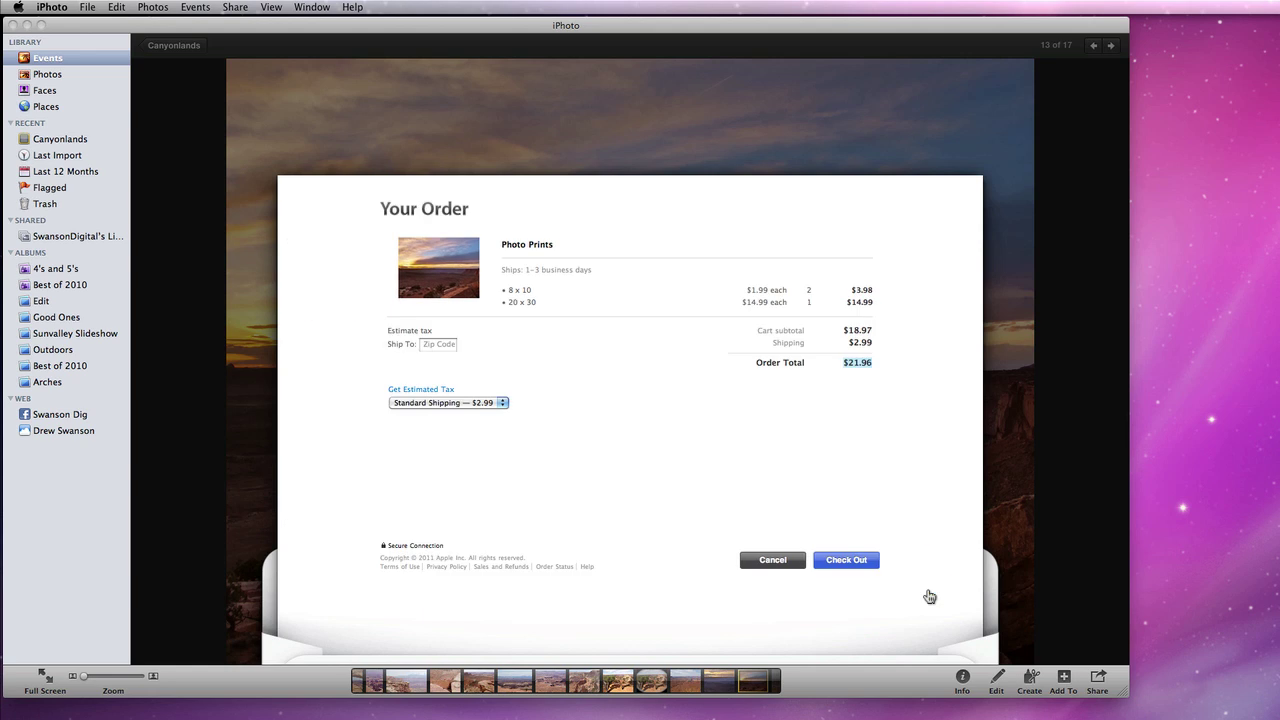
Enter a ZIP code for tax, proceed to checkout, then cancel the order at sign-in.
{"action": "left_click", "coordinate": [436, 345]}
{"action": "type", "text": "83704"}
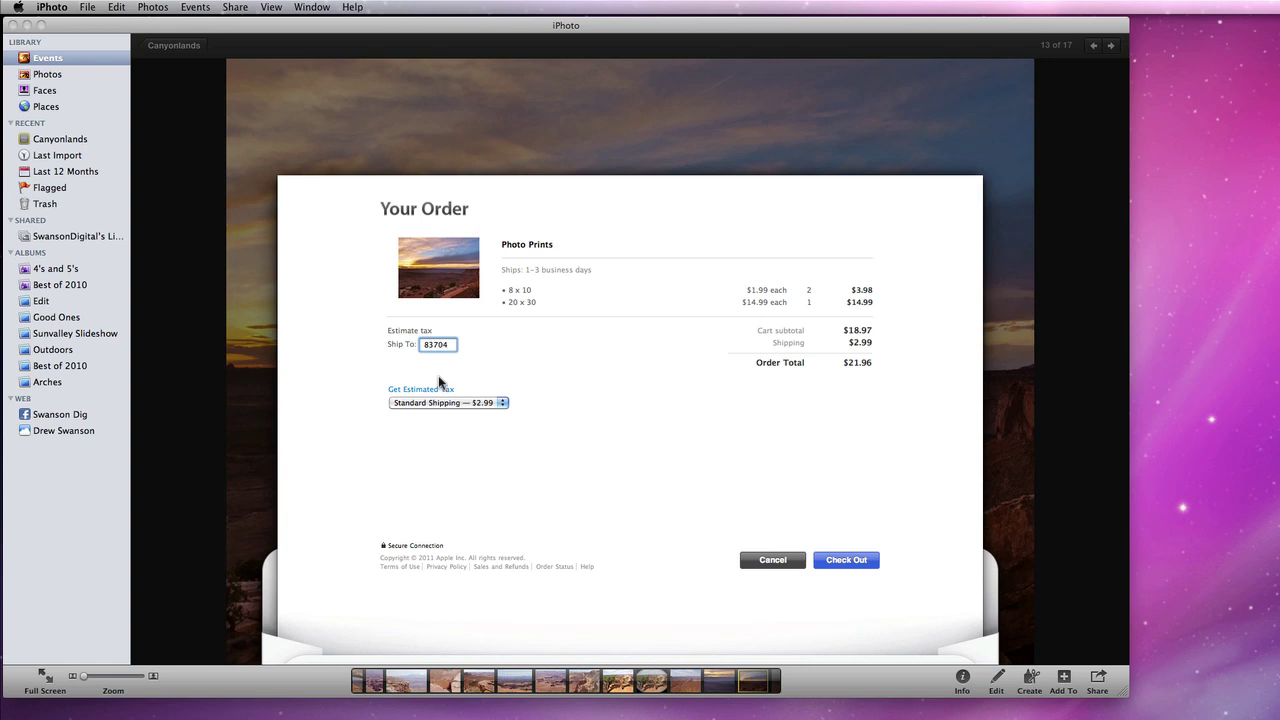
{"action": "left_click", "coordinate": [839, 566]}
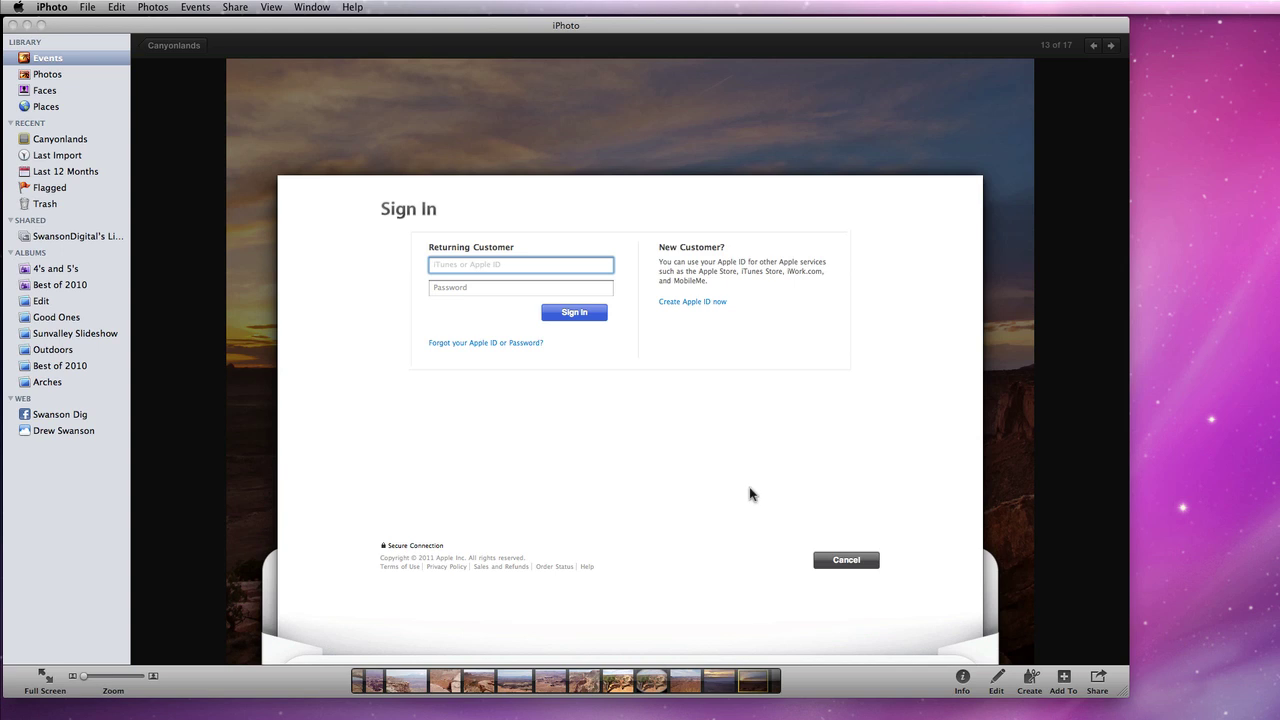
{"action": "left_click", "coordinate": [846, 563]}
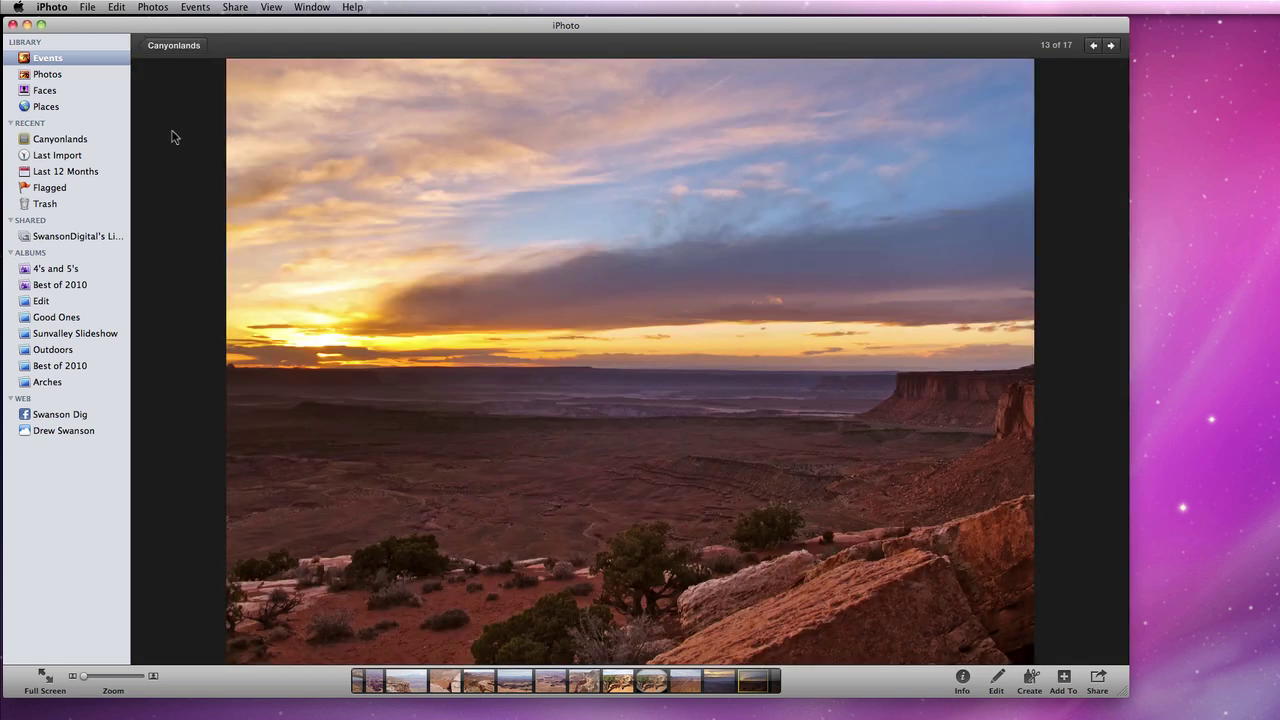
Add the tree and canyon photos to the selected sunset photo and start an Order Prints form for them.
{"action": "left_click", "coordinate": [174, 46]}
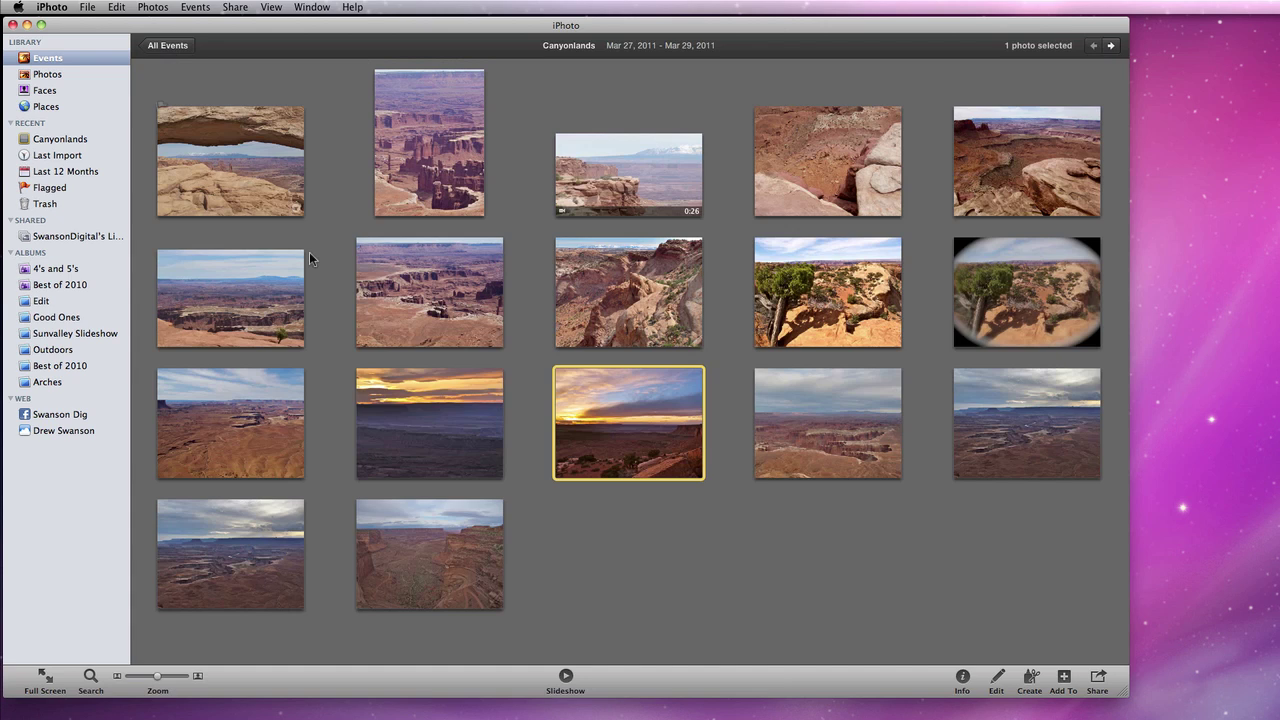
{"action": "left_click", "coordinate": [798, 299], "text": "super"}
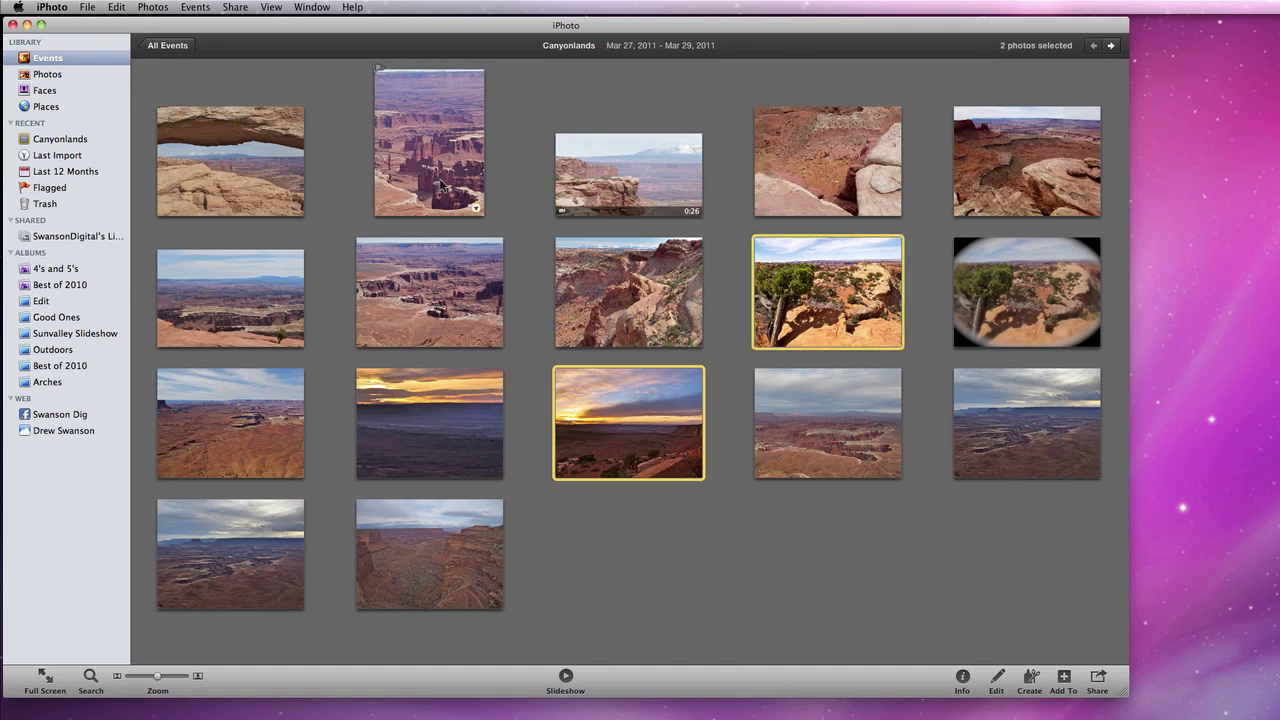
{"action": "left_click", "coordinate": [430, 270], "text": "super"}
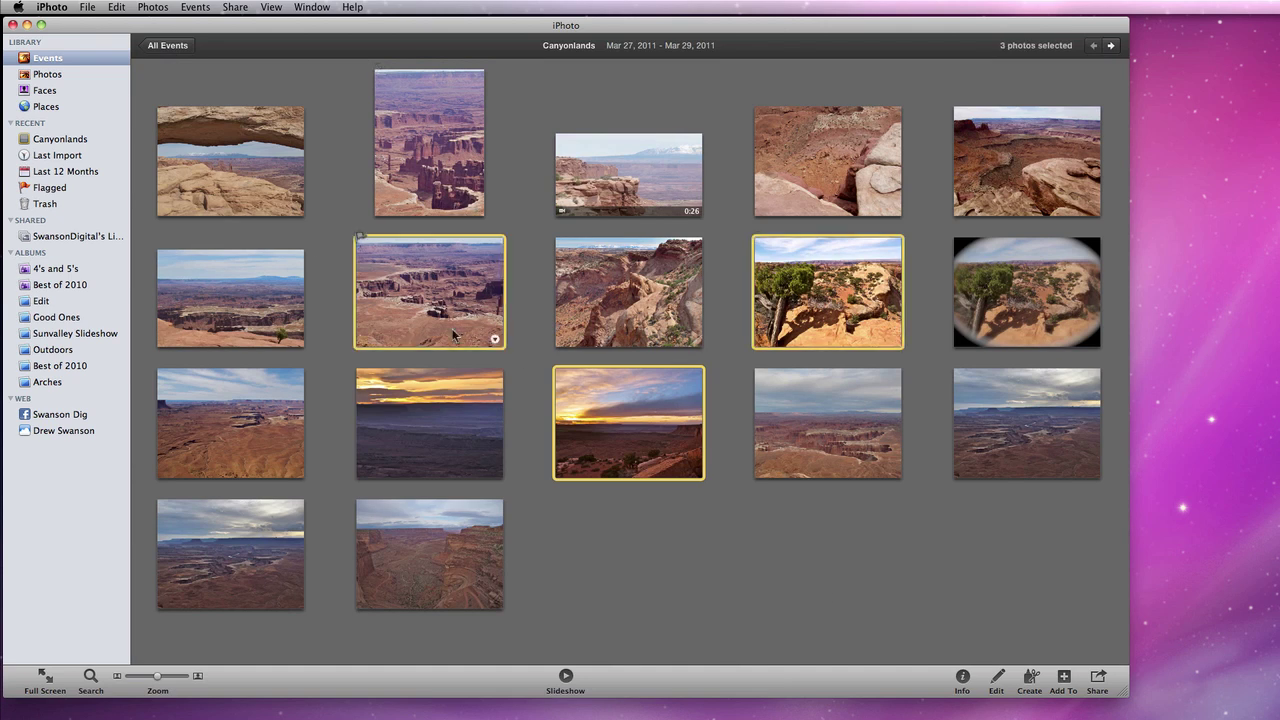
{"action": "left_click", "coordinate": [1100, 682]}
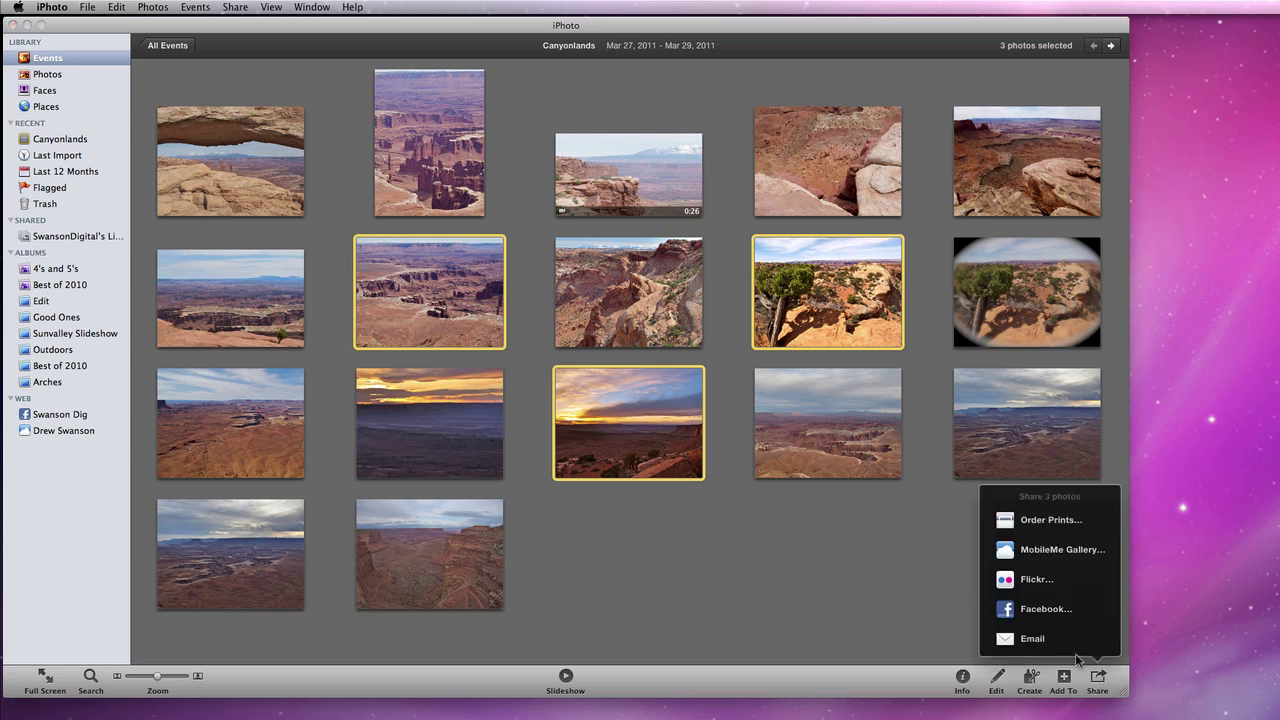
{"action": "left_click", "coordinate": [1048, 520]}
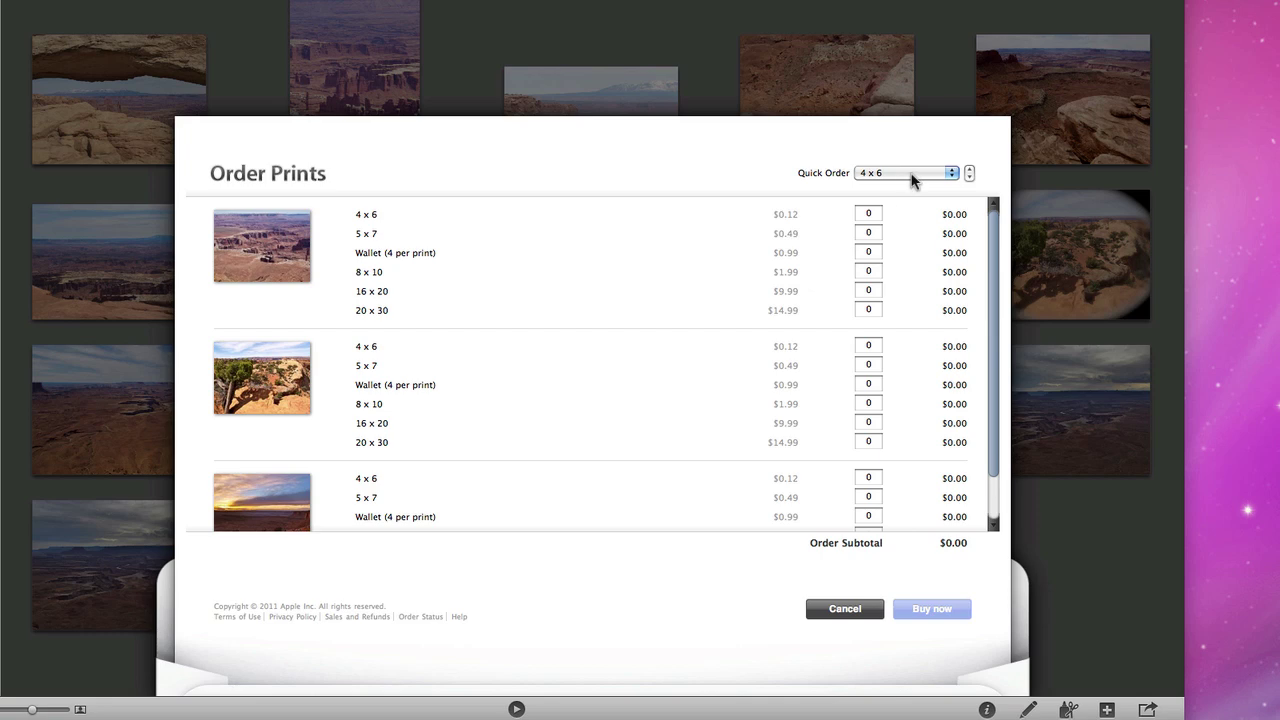
Use Quick Order to add two 8 x 10 prints of each photo.
{"action": "left_click", "coordinate": [913, 178]}
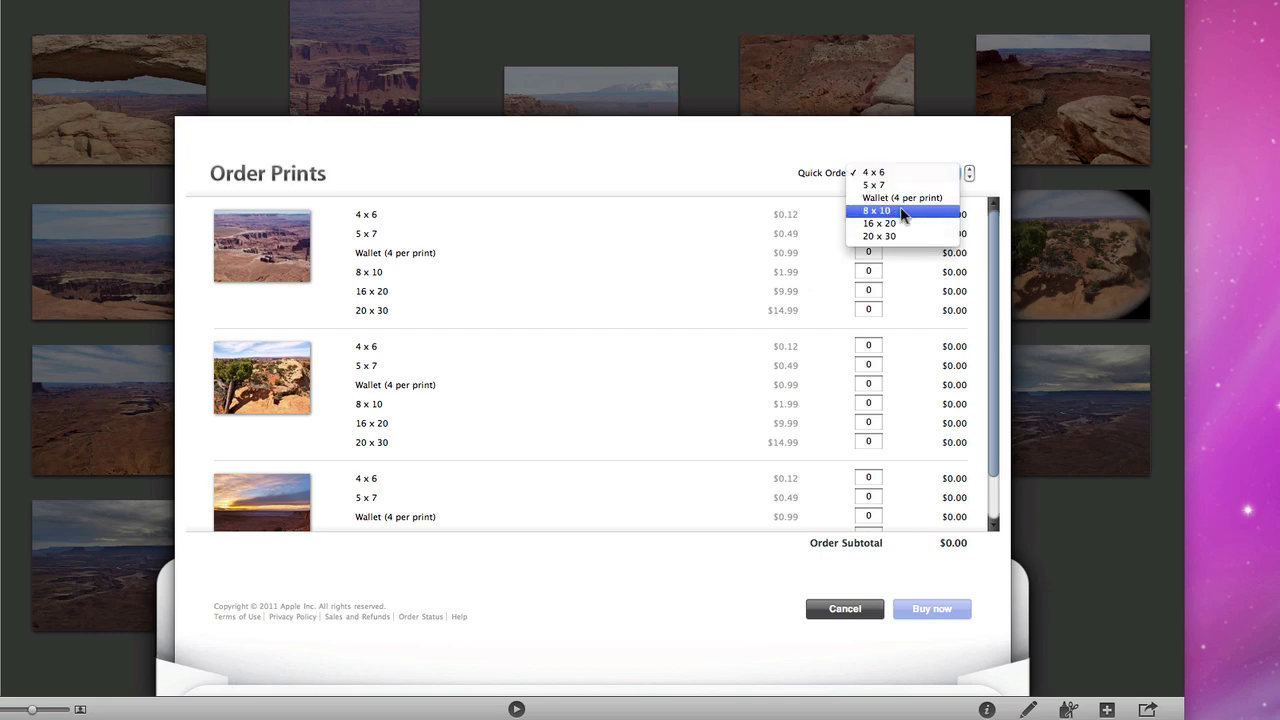
{"action": "left_click", "coordinate": [904, 211]}
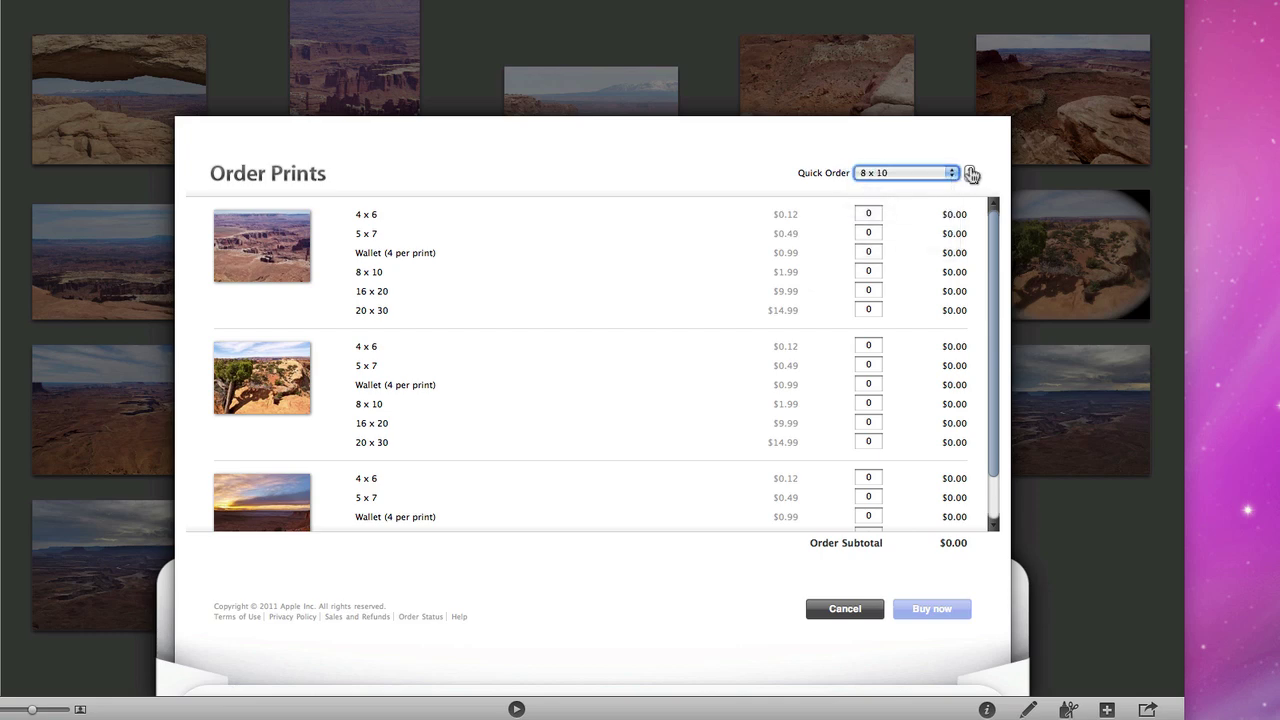
{"action": "left_click", "coordinate": [970, 175]}
{"action": "left_click", "coordinate": [970, 175]}
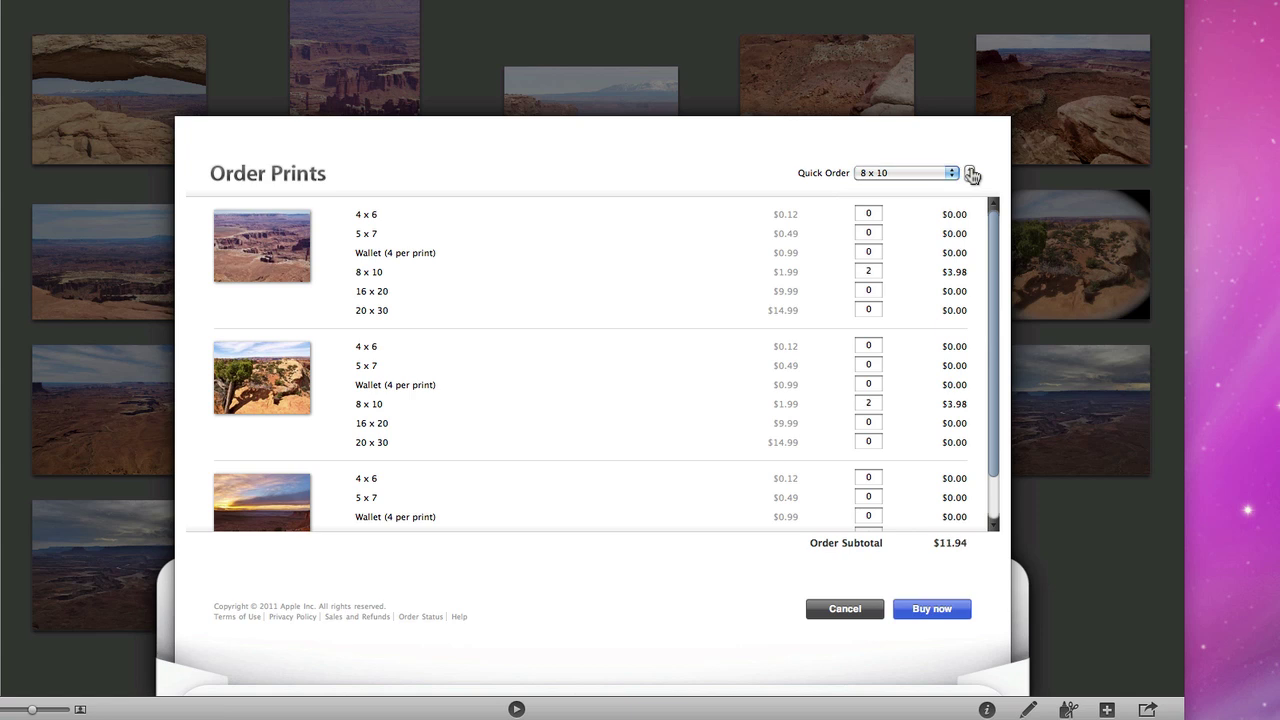
Add two 5 x 7 prints of each photo, bringing the subtotal to $14.88.
{"action": "left_click", "coordinate": [913, 176]}
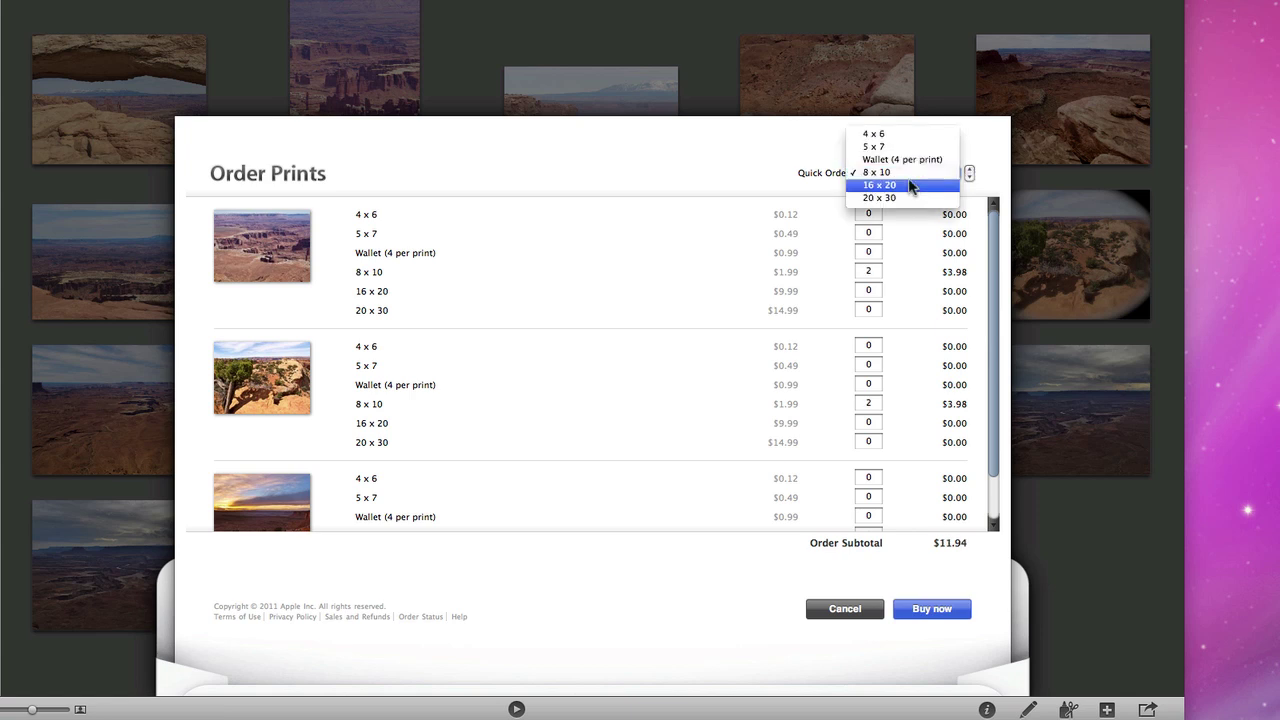
{"action": "left_click", "coordinate": [907, 150]}
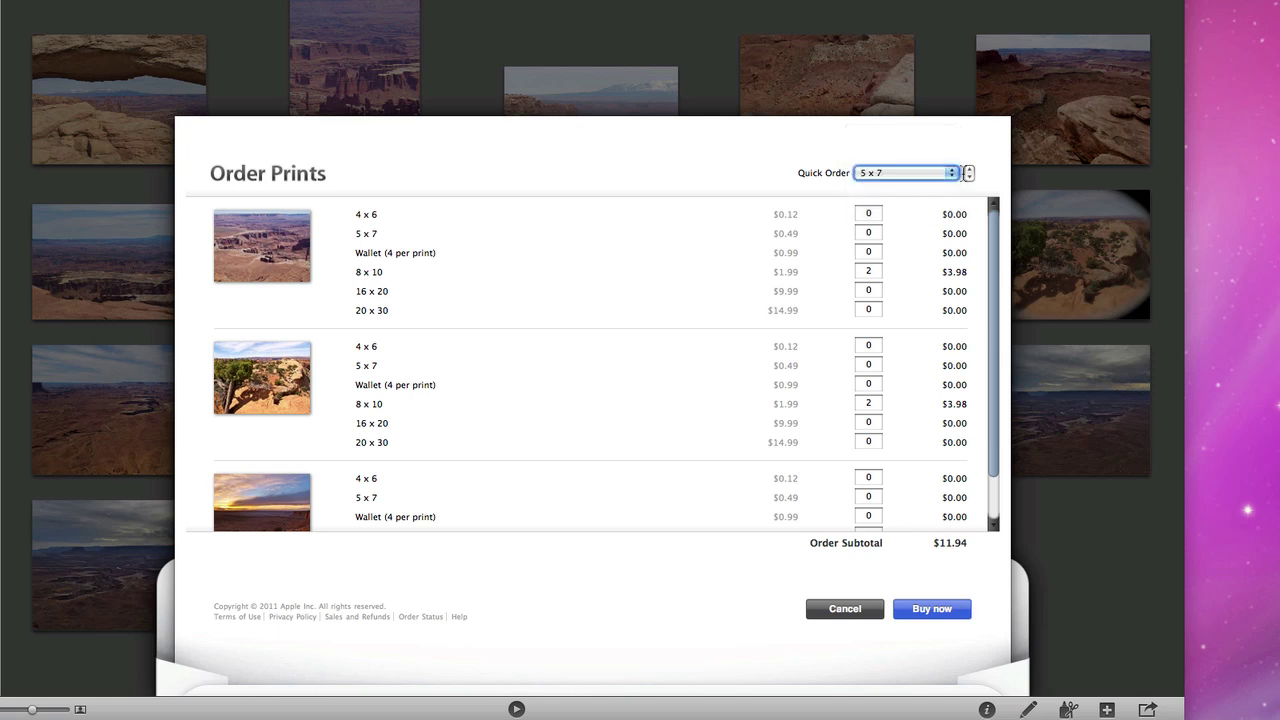
{"action": "left_click", "coordinate": [970, 175]}
{"action": "left_click", "coordinate": [970, 175]}
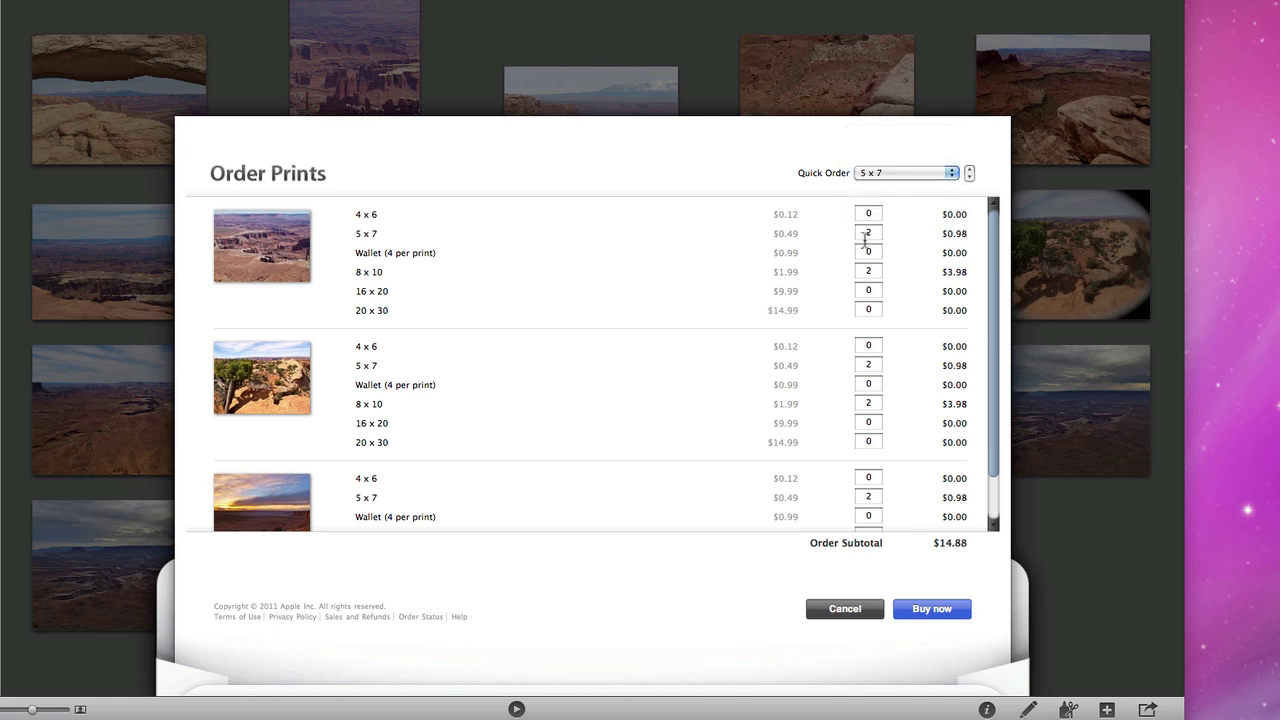
{"action": "scroll", "coordinate": [850, 343], "scroll_direction": "down", "scroll_amount": 3}
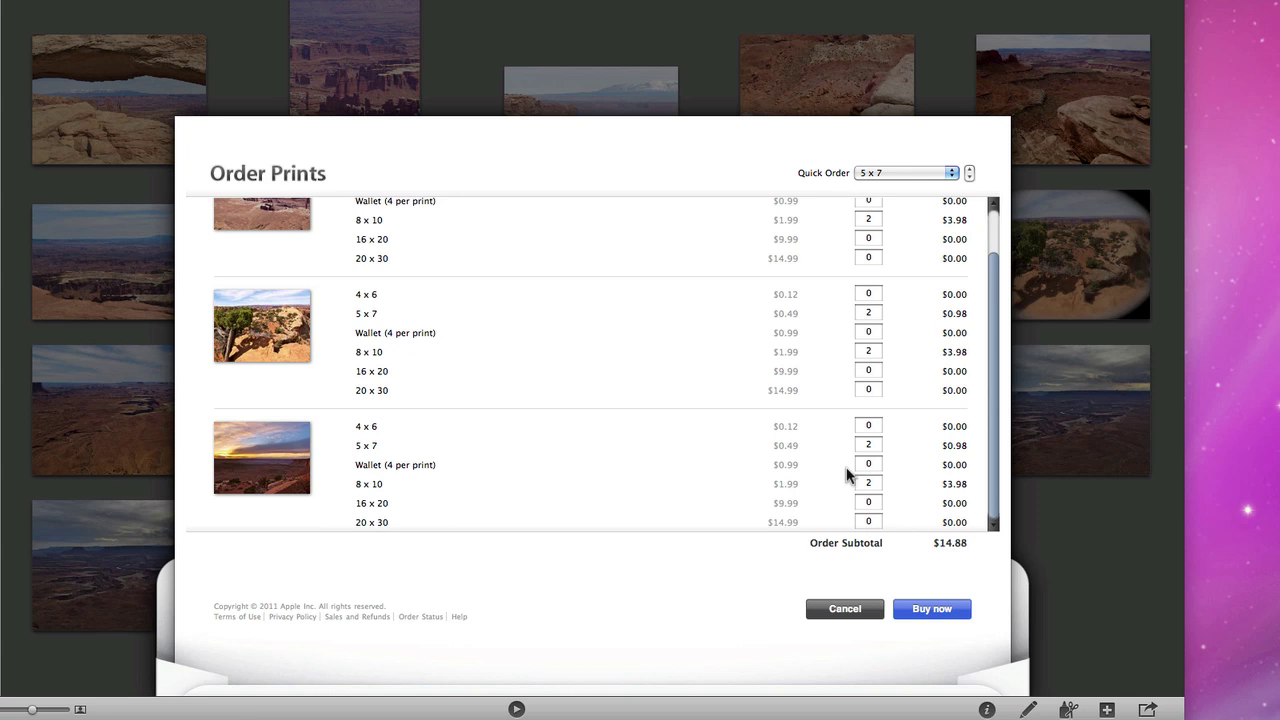